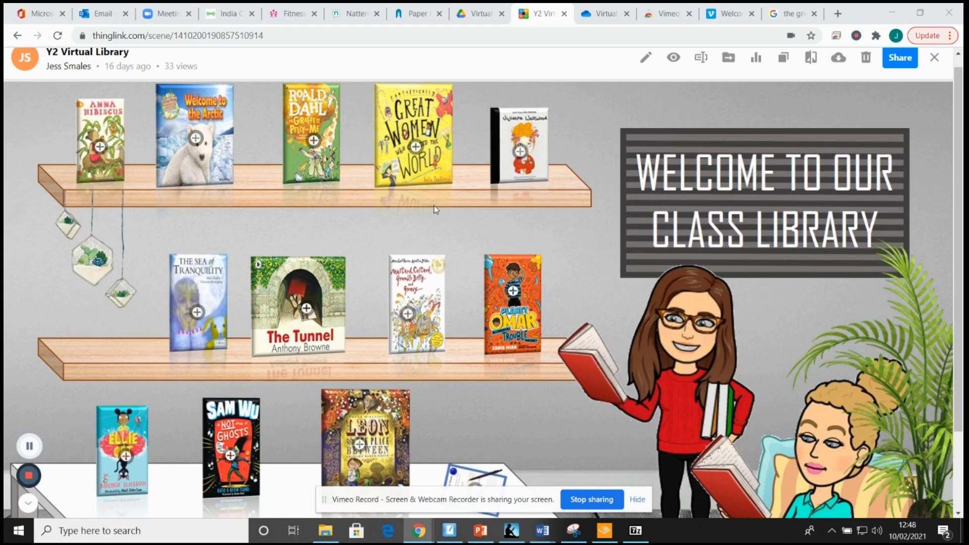
Step: View the ThingLink scene's shareable link in the sharing options, then close them
left_click(901, 59)
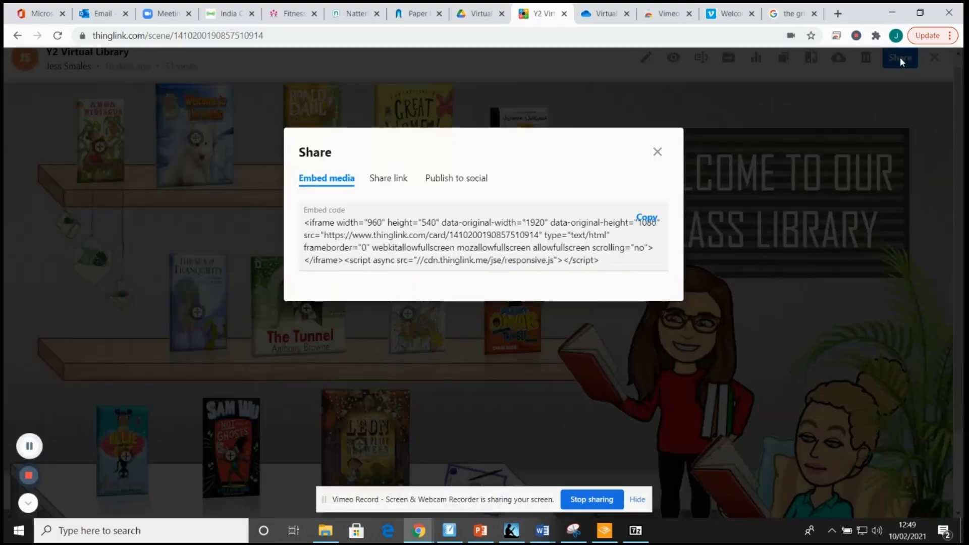
left_click(391, 182)
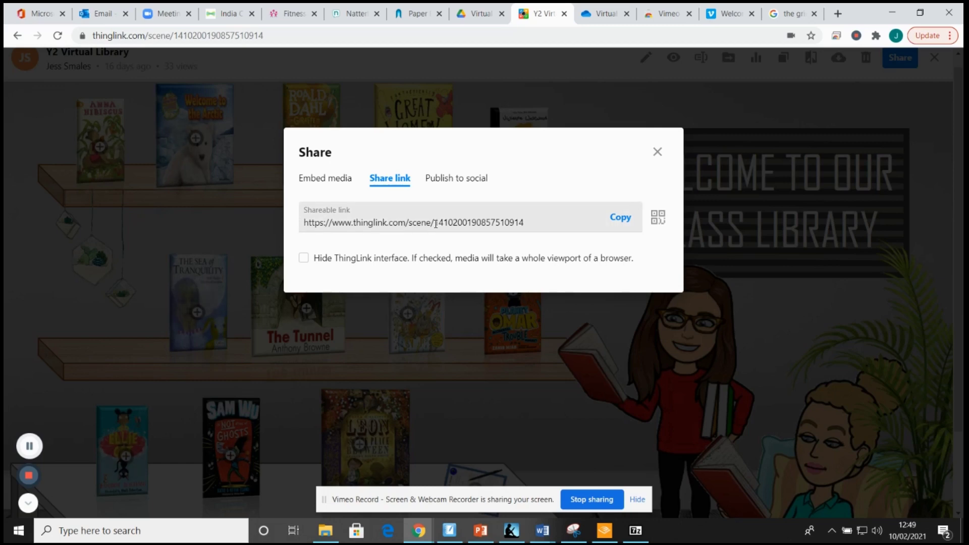
left_click(657, 153)
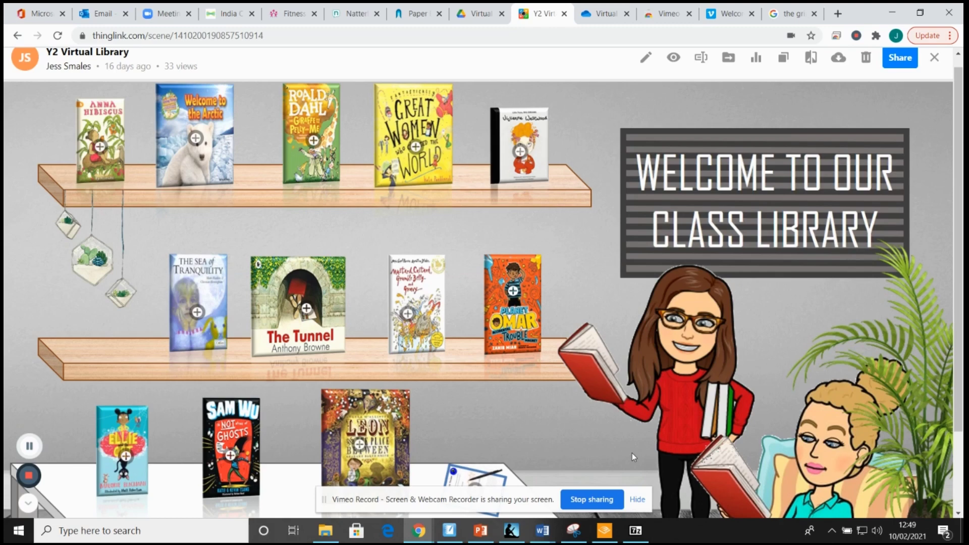
Step: In the PowerPoint library template, draw a 3-D cube shape below the top shelf
mouse_move(480, 532)
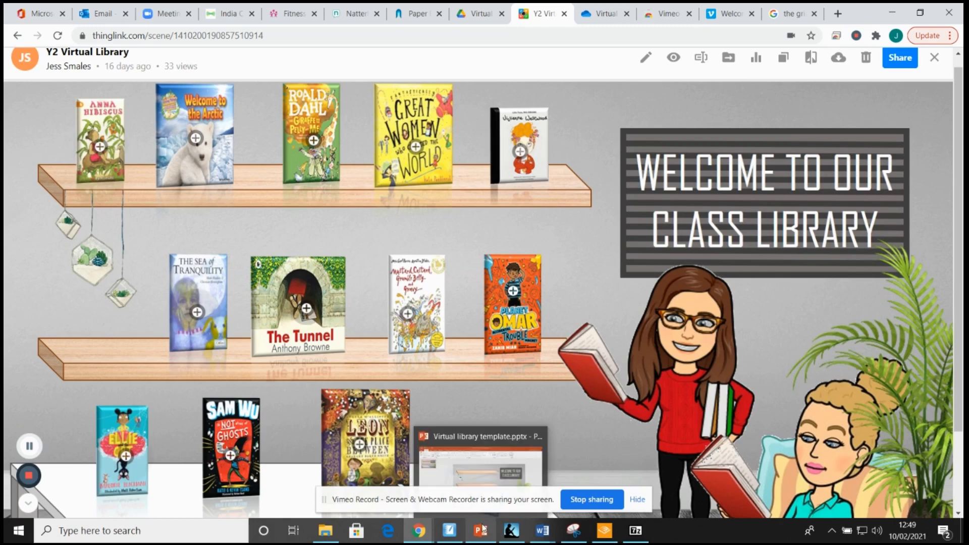
left_click(489, 489)
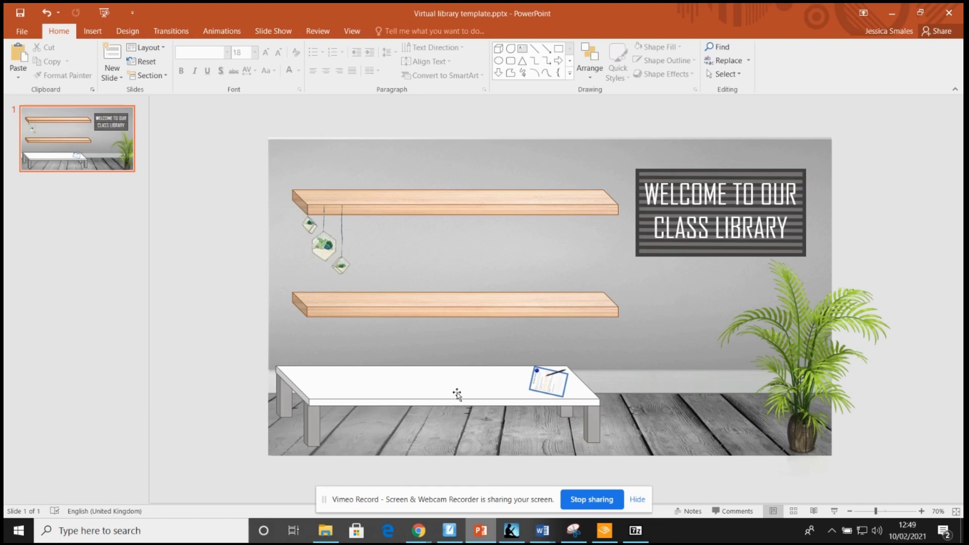
left_click(444, 312)
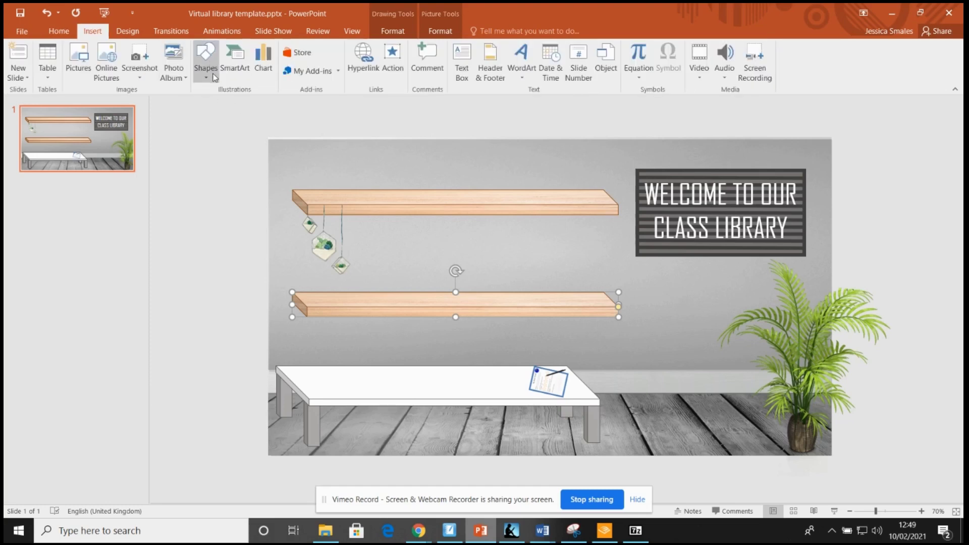
left_click(206, 66)
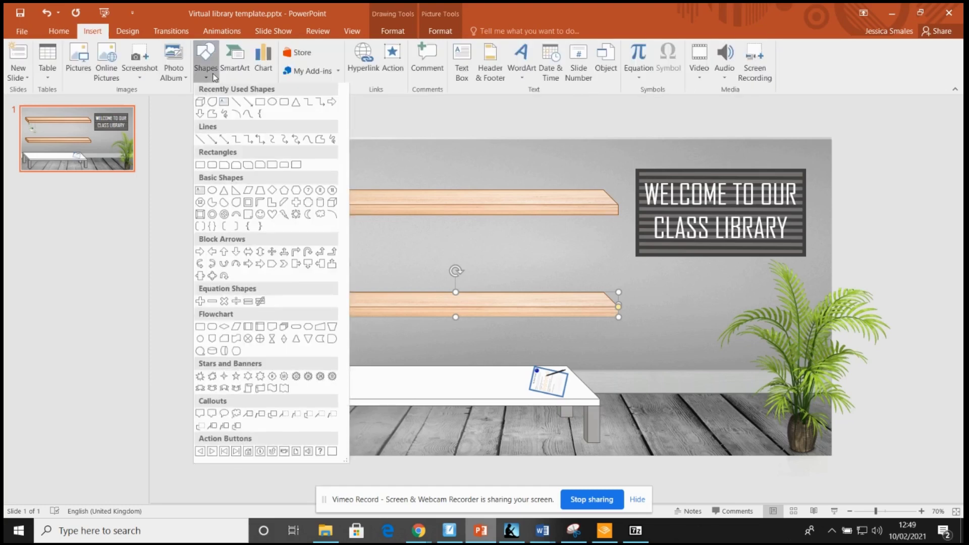
left_click(335, 207)
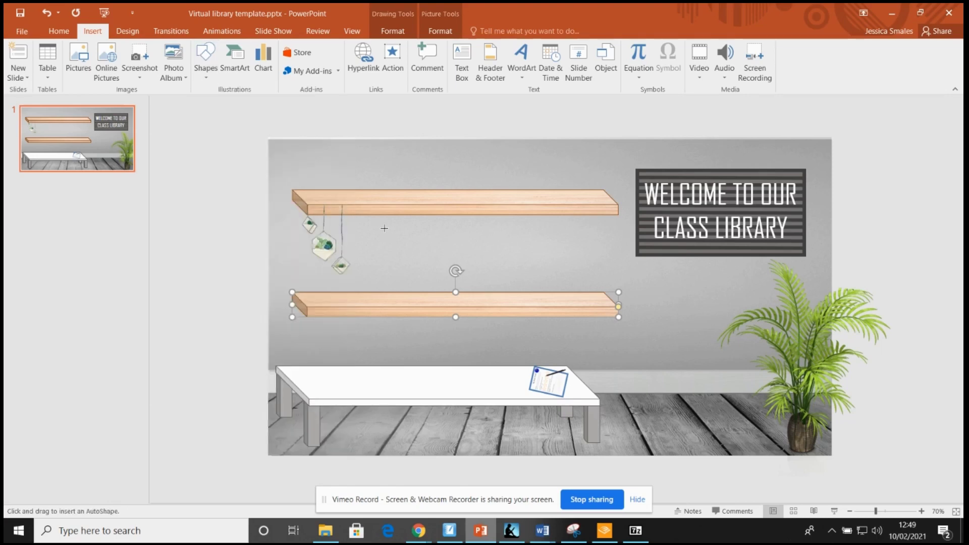
mouse_move(384, 228)
left_mouse_down()
mouse_move(510, 259)
mouse_move(612, 252)
left_mouse_up()
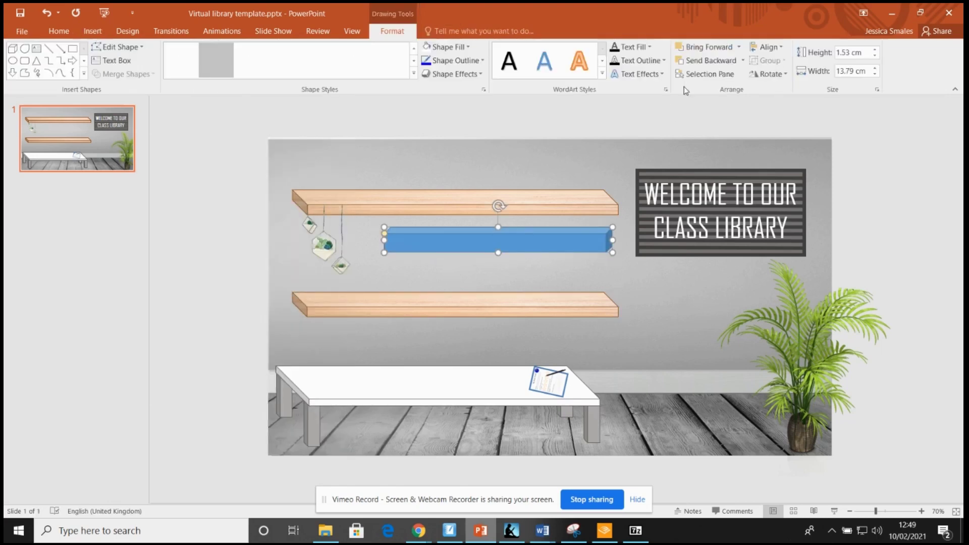
Step: Flip the box horizontally and enlarge it to shelf size, 2.12 × 15.29 cm
left_click(765, 74)
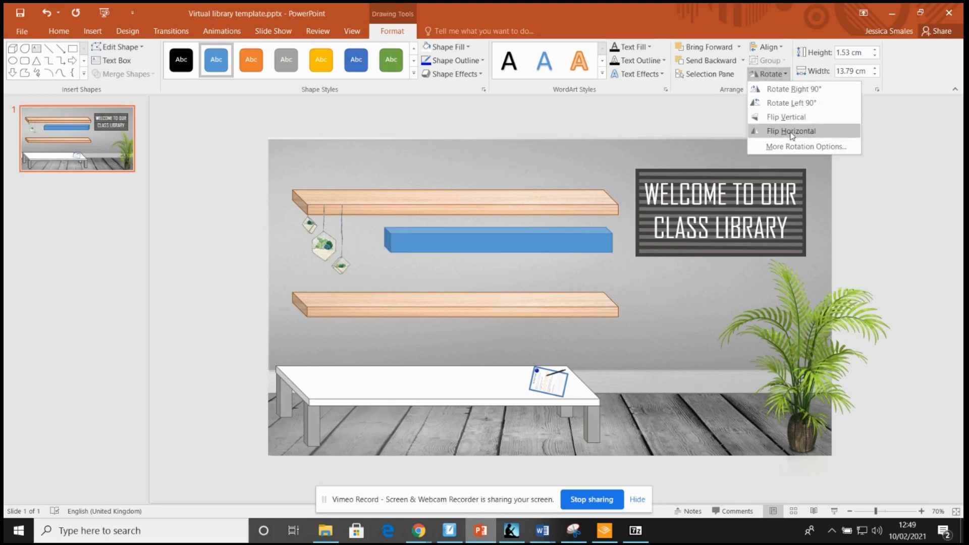
left_click(790, 131)
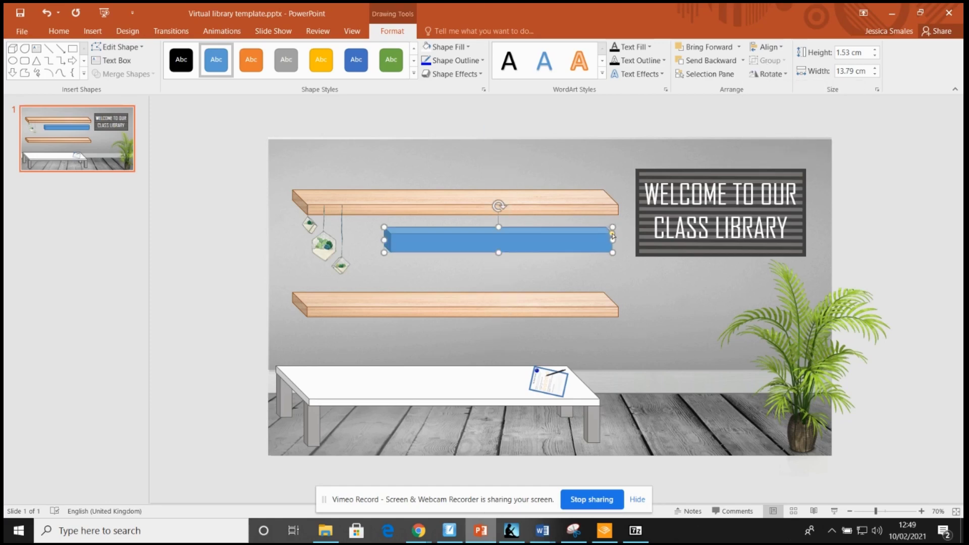
mouse_move(613, 235)
left_mouse_down()
mouse_move(636, 261)
mouse_move(564, 247)
mouse_move(625, 246)
left_mouse_up()
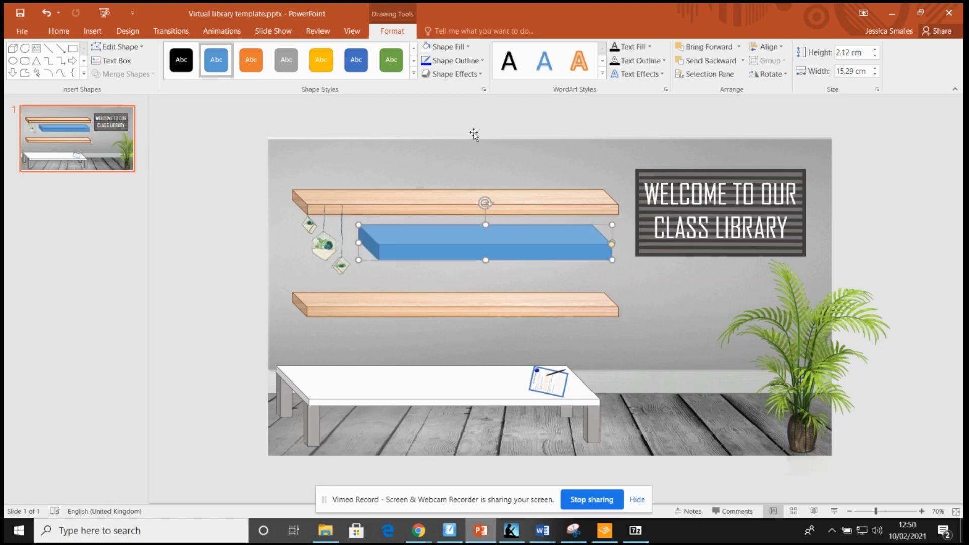
Step: Fill the box with the Oak wood texture, then delete it from the slide
left_click(468, 48)
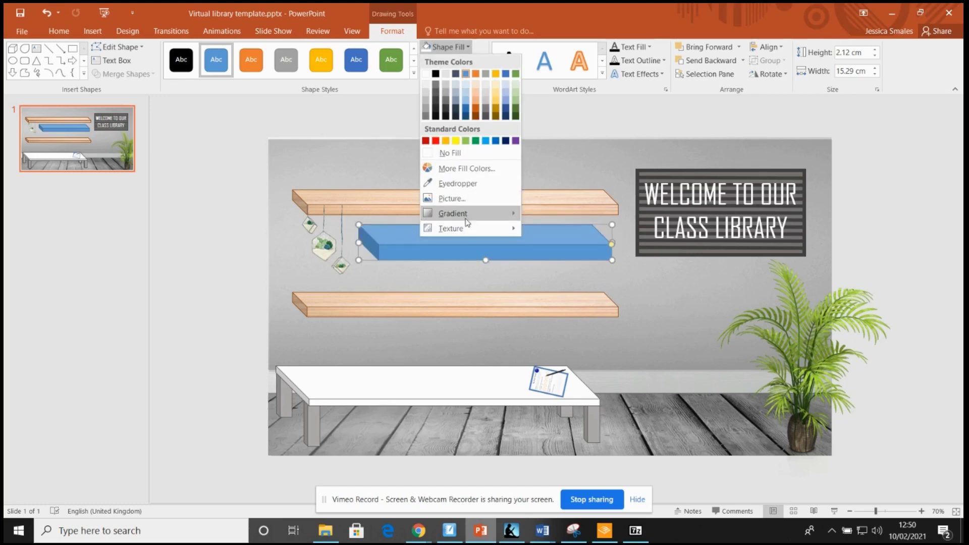
mouse_move(469, 229)
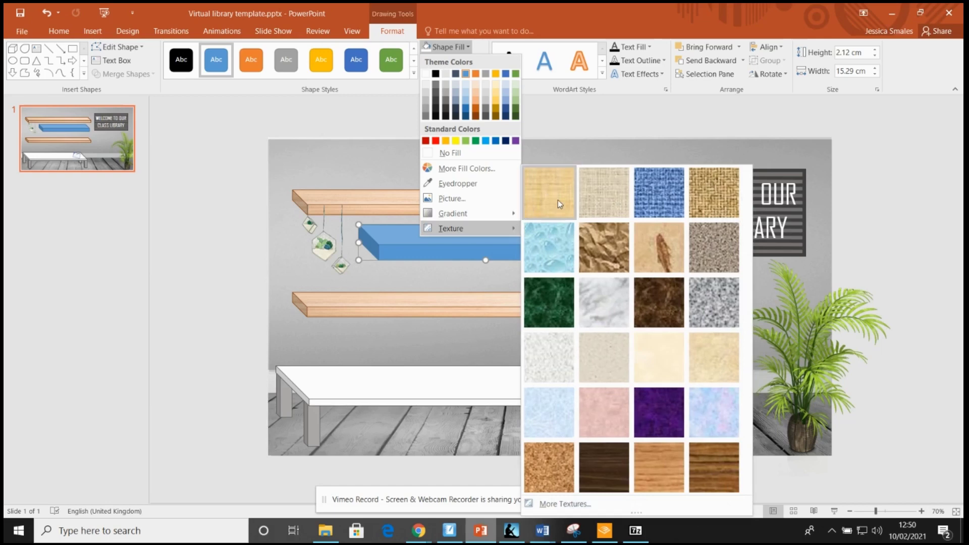
left_click(664, 470)
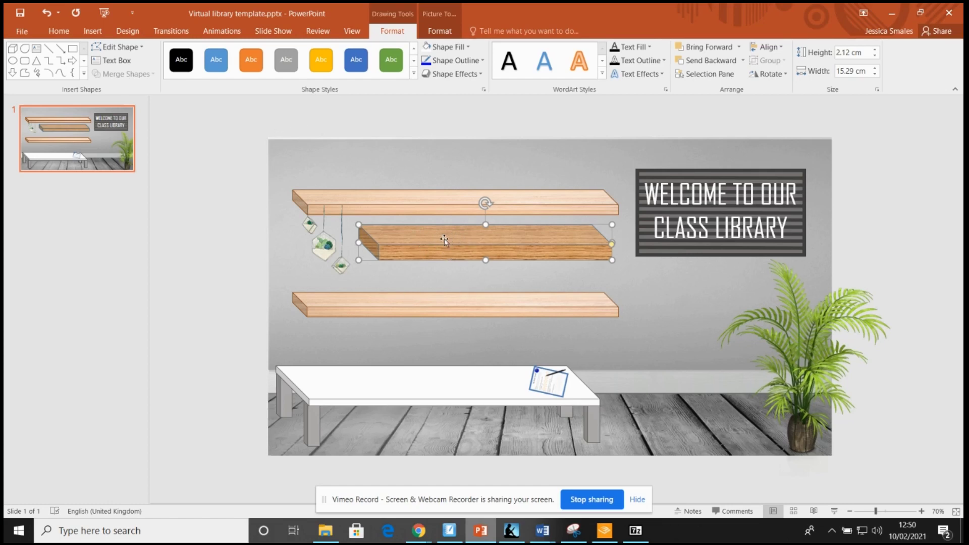
key("Delete")
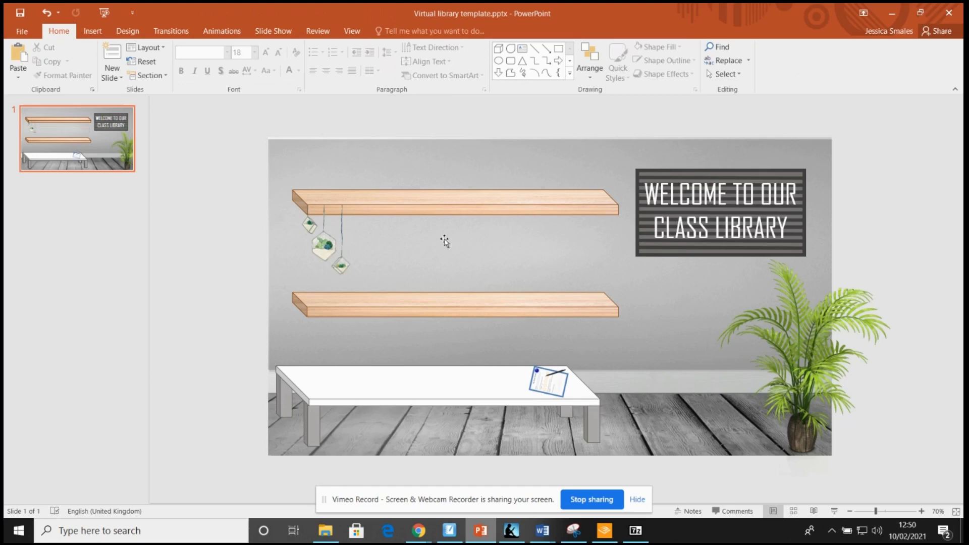
mouse_move(419, 536)
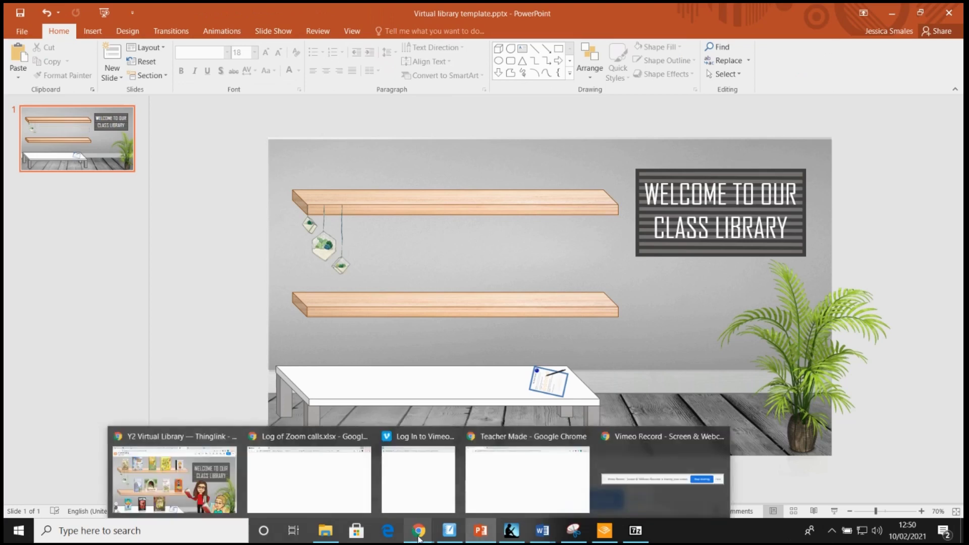
Step: Copy the Grinch book cover image from the Google Images results and return to PowerPoint
left_click(207, 477)
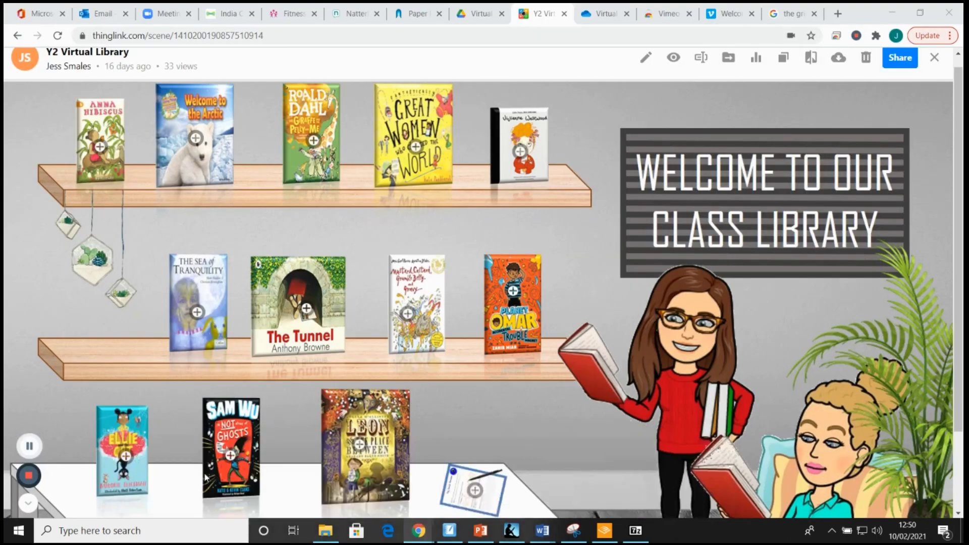
left_click(781, 18)
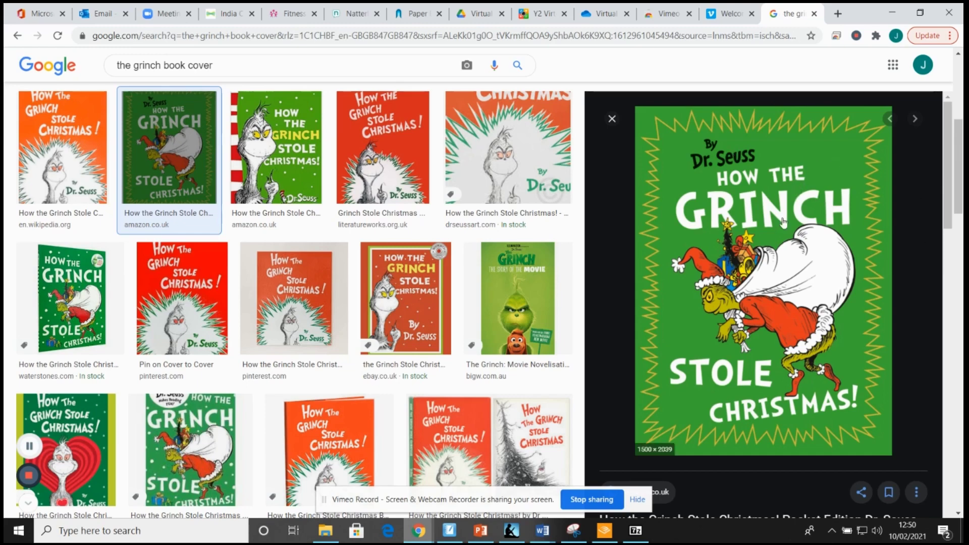
right_click(781, 263)
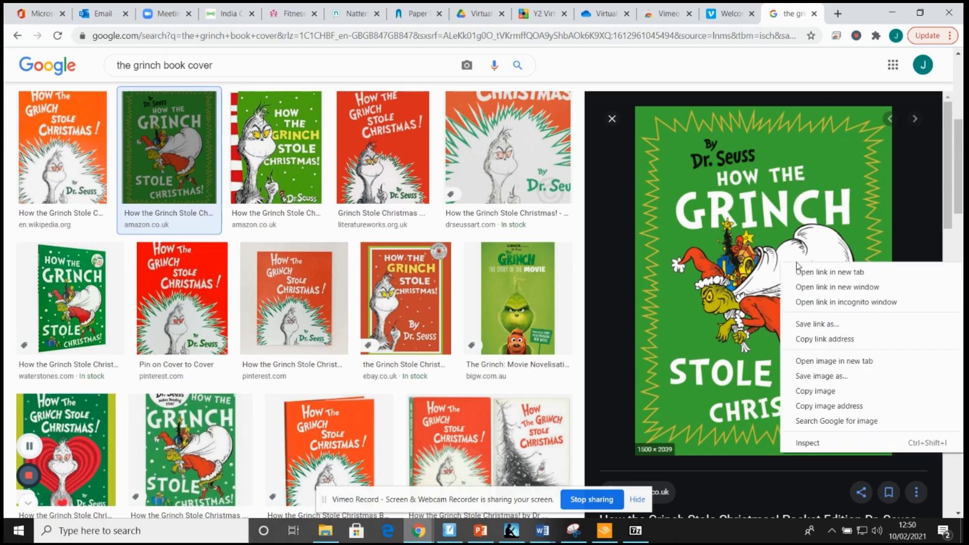
left_click(829, 393)
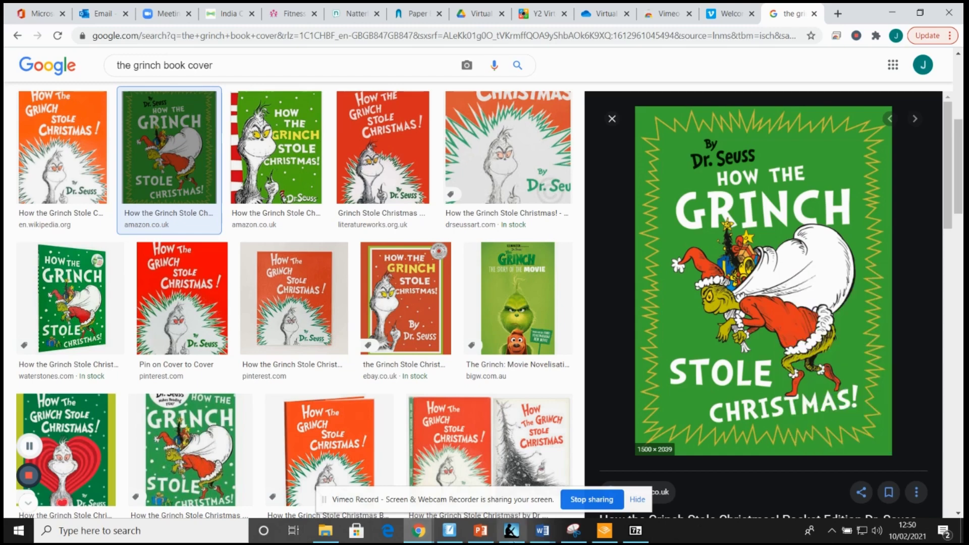
mouse_move(481, 530)
left_click(485, 487)
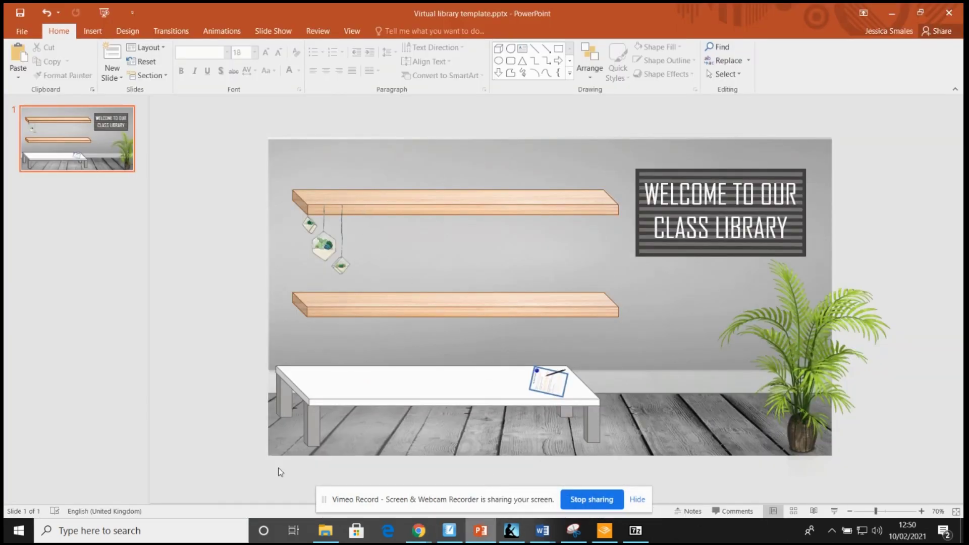
Step: Paste the Grinch cover, then shrink it to book size on the lower shelf
key("ctrl+v")
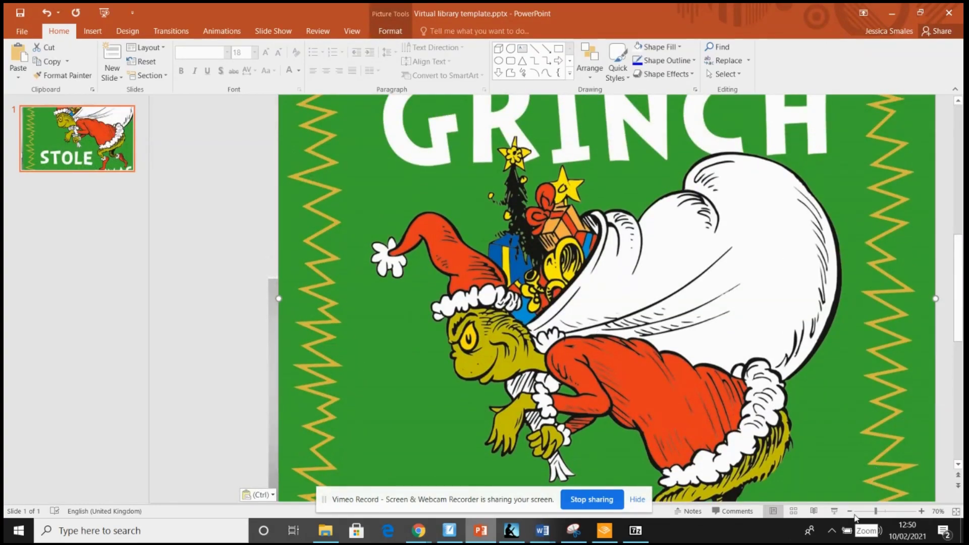
left_click(849, 512)
left_click(850, 512)
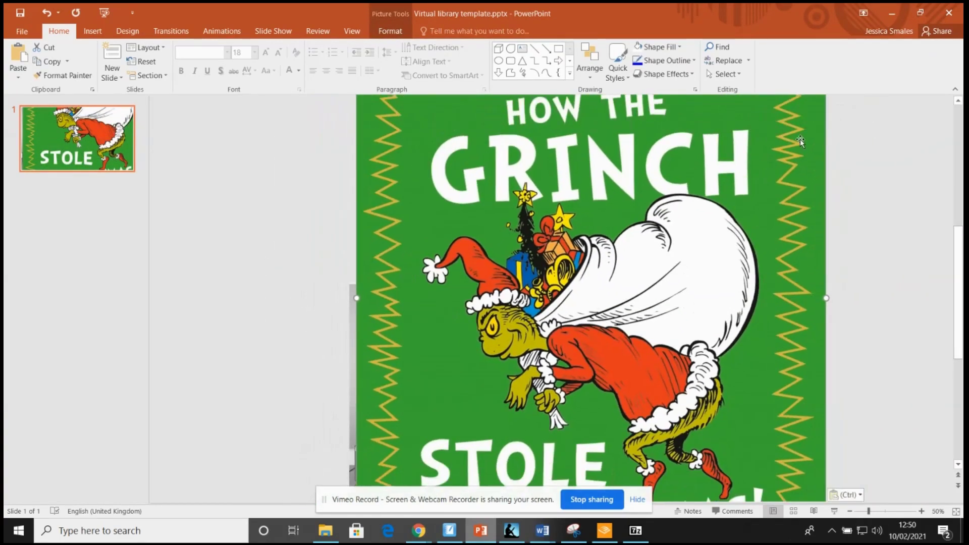
left_click_drag(798, 139, 723, 286)
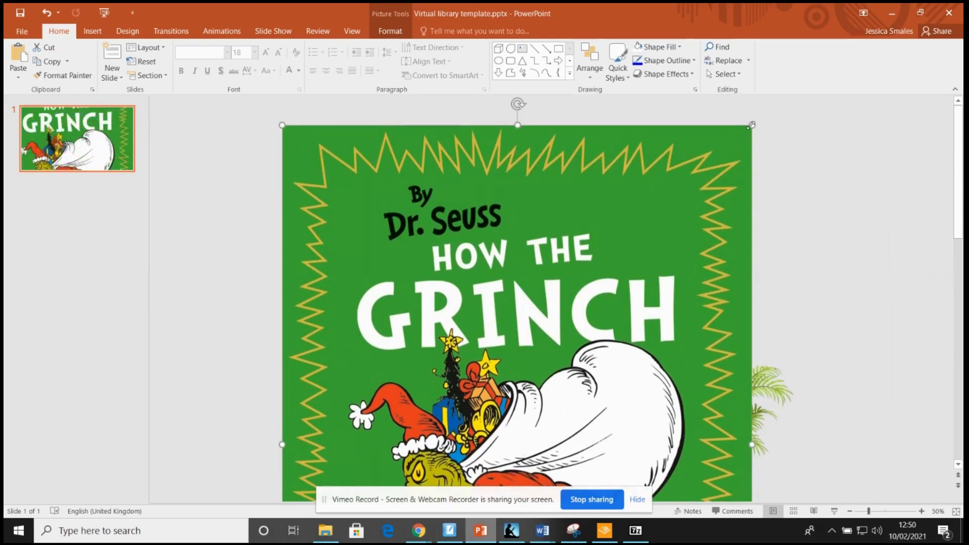
left_click_drag(752, 125, 540, 254)
left_click_drag(407, 420, 451, 316)
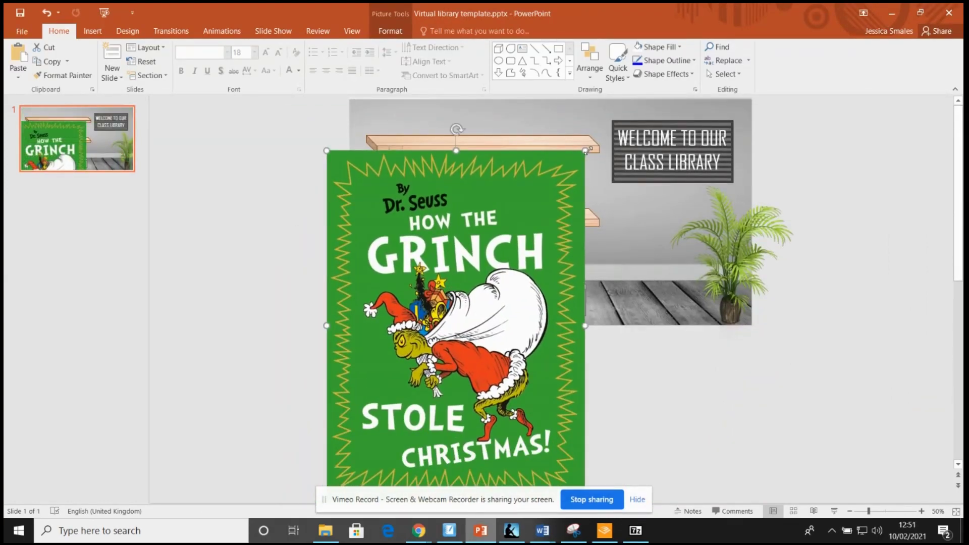
left_click_drag(586, 151, 410, 389)
left_click_drag(378, 418, 485, 159)
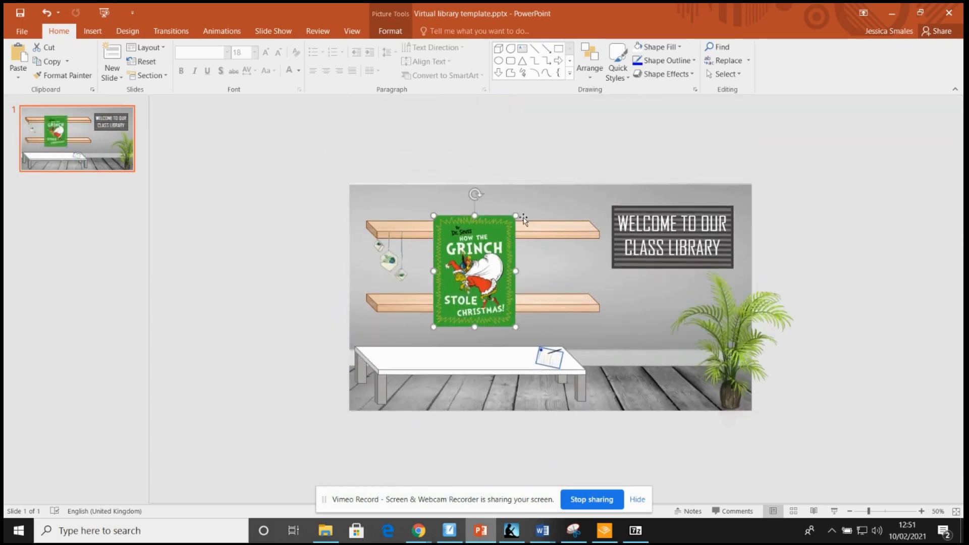
left_click_drag(515, 215, 487, 265)
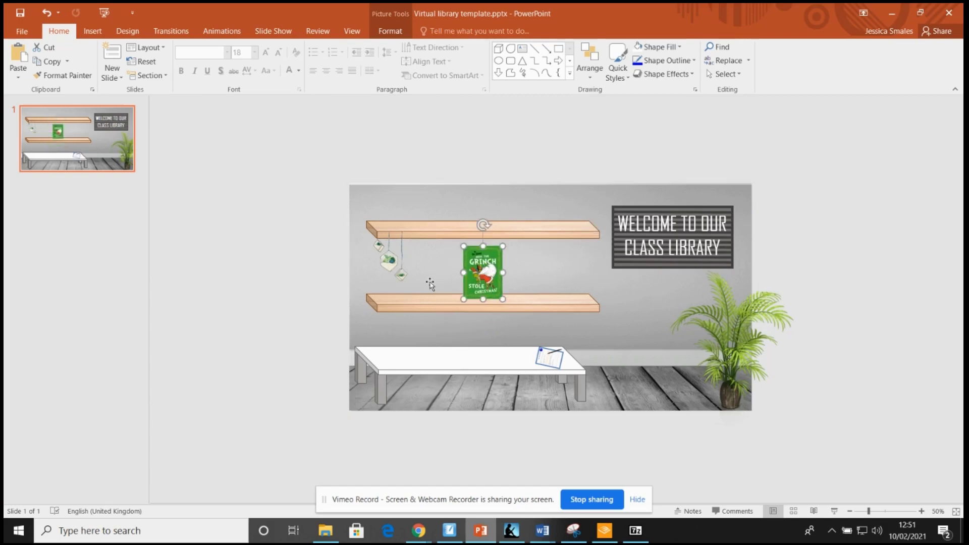
Step: Apply the Reflected Perspective Right picture style to the Grinch cover, then deselect it
left_click(390, 34)
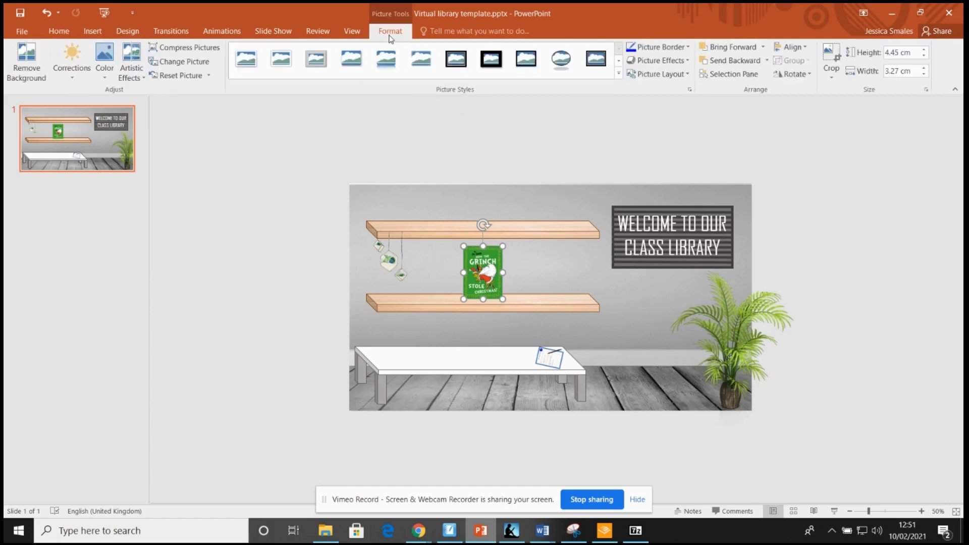
left_click(619, 74)
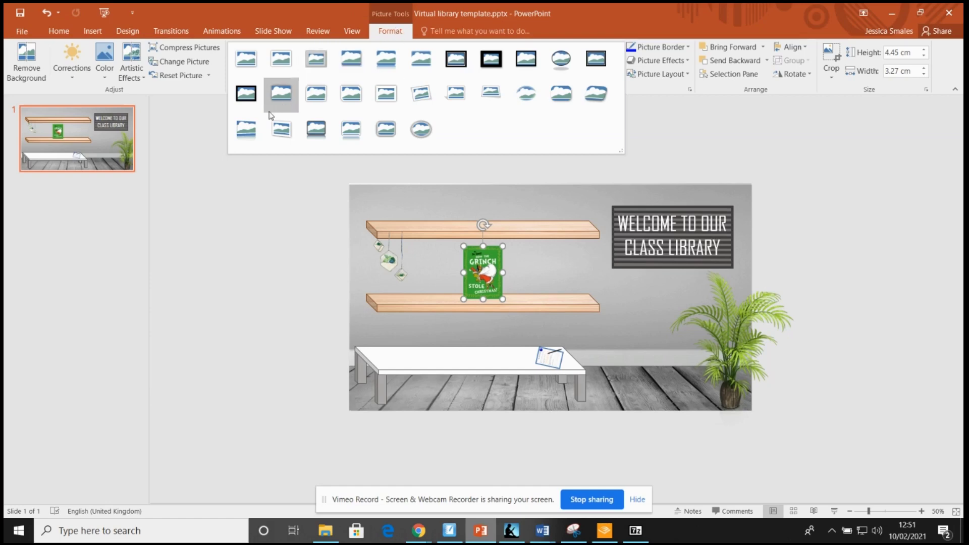
left_click(247, 126)
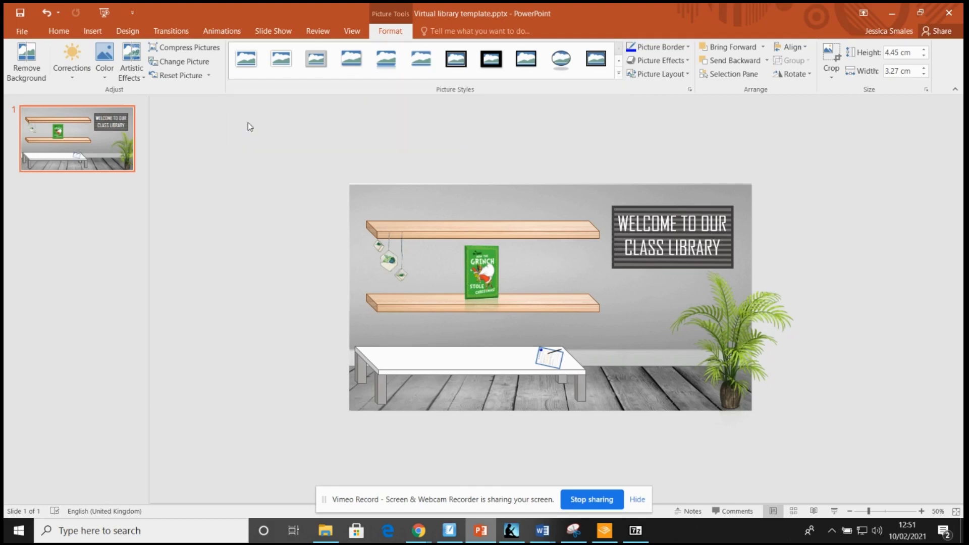
left_click(805, 184)
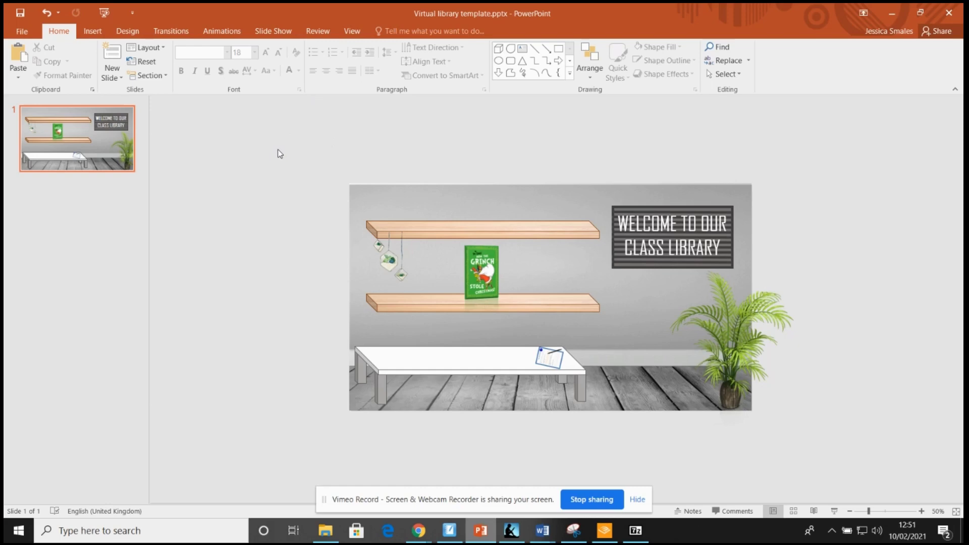
Step: Launch Snipping Tool by searching 'snipping', then minimize it
left_click(121, 531)
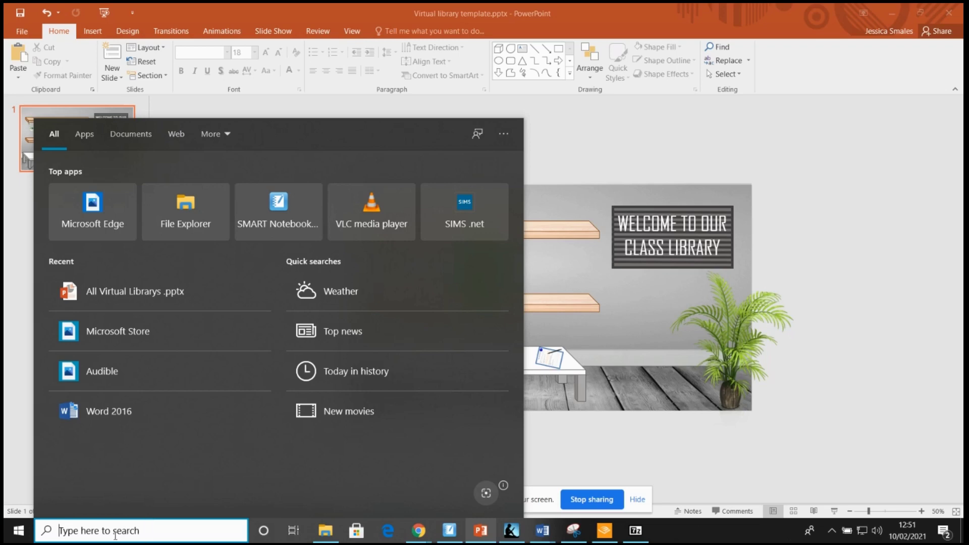
type("snipping")
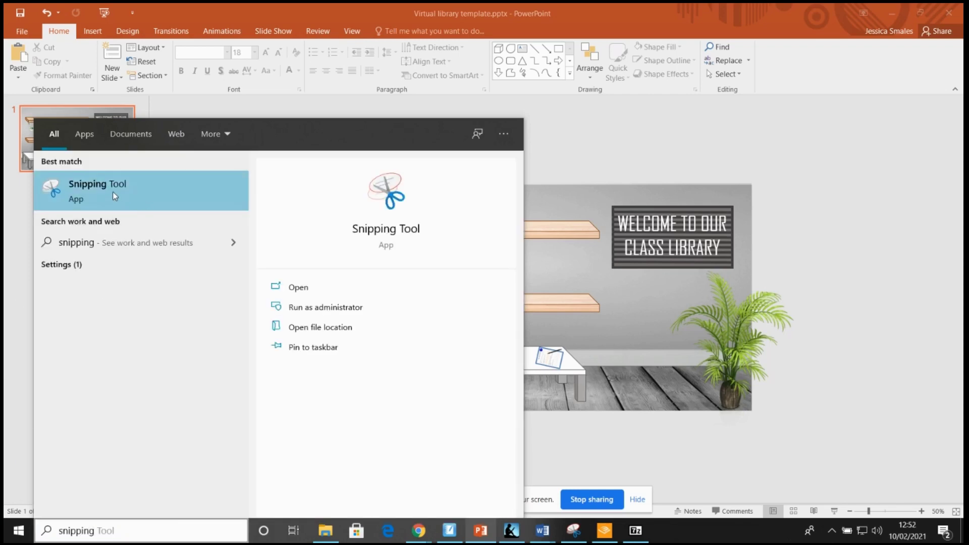
left_click(159, 200)
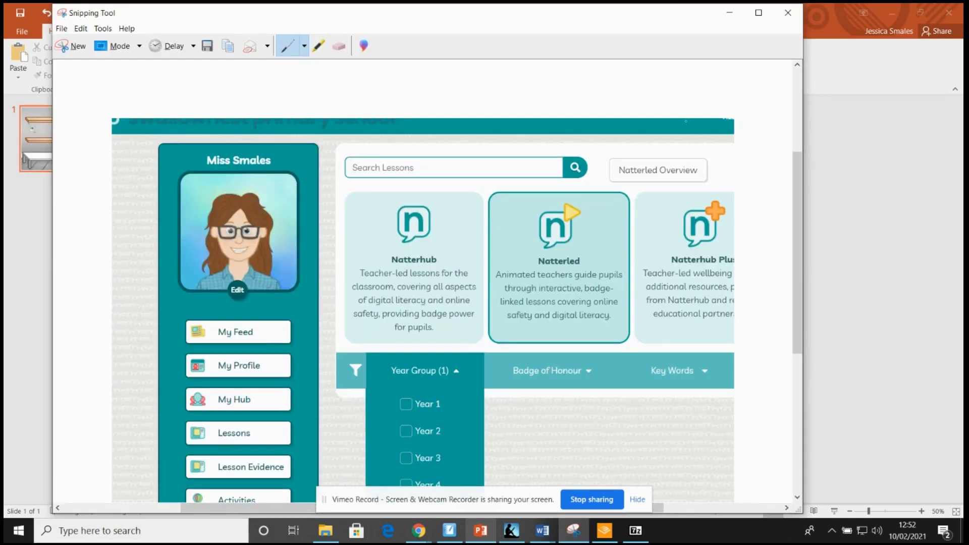
left_click(729, 12)
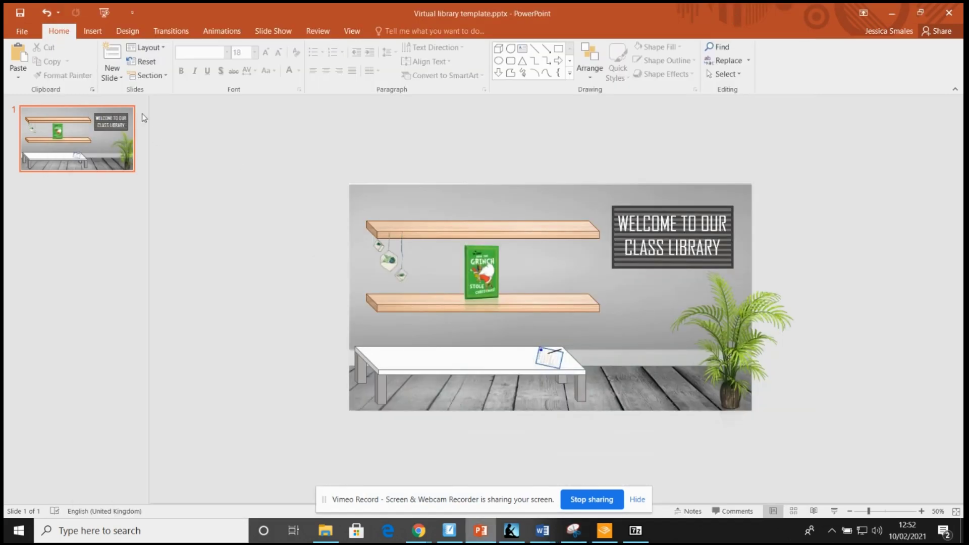
Step: Start the slide show and bring Snipping Tool back over the full-screen slide
left_click(272, 33)
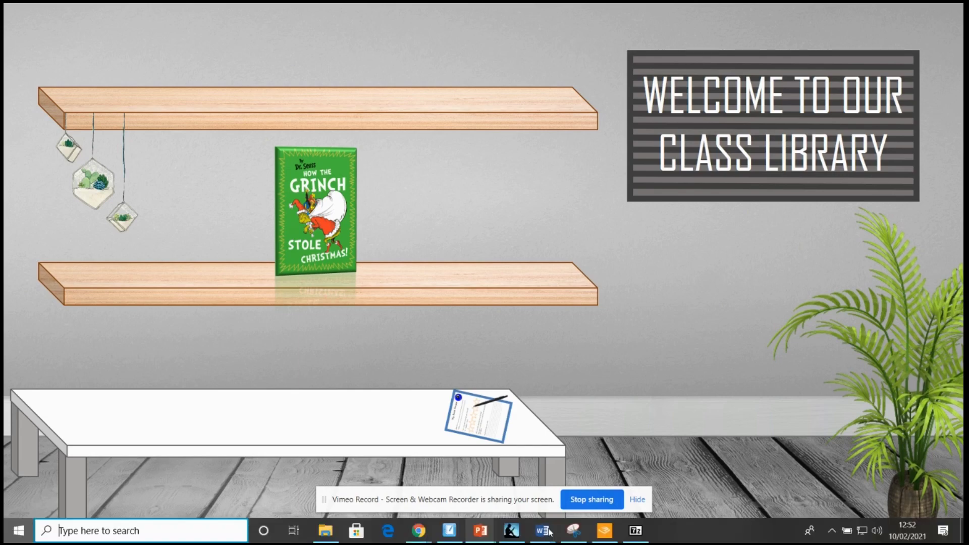
key("super")
mouse_move(575, 529)
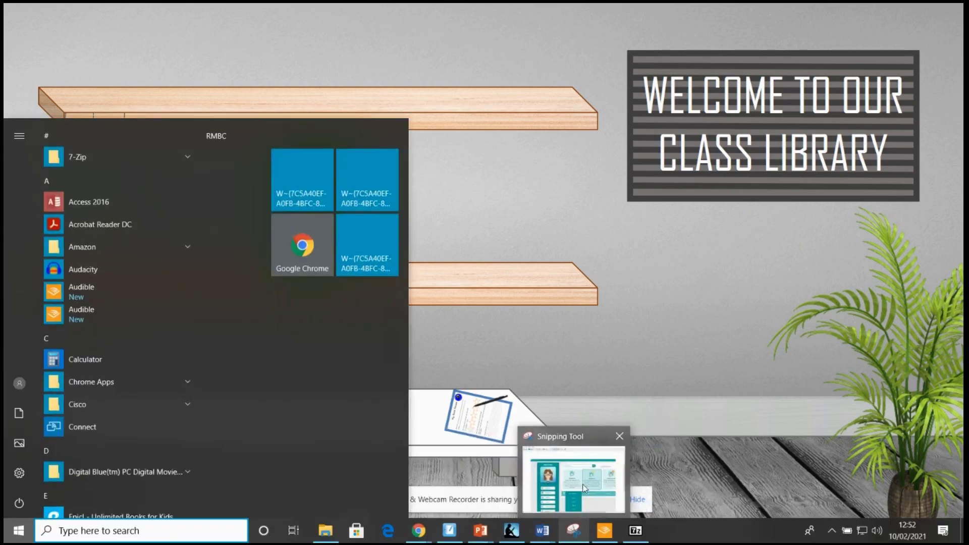
left_click(585, 489)
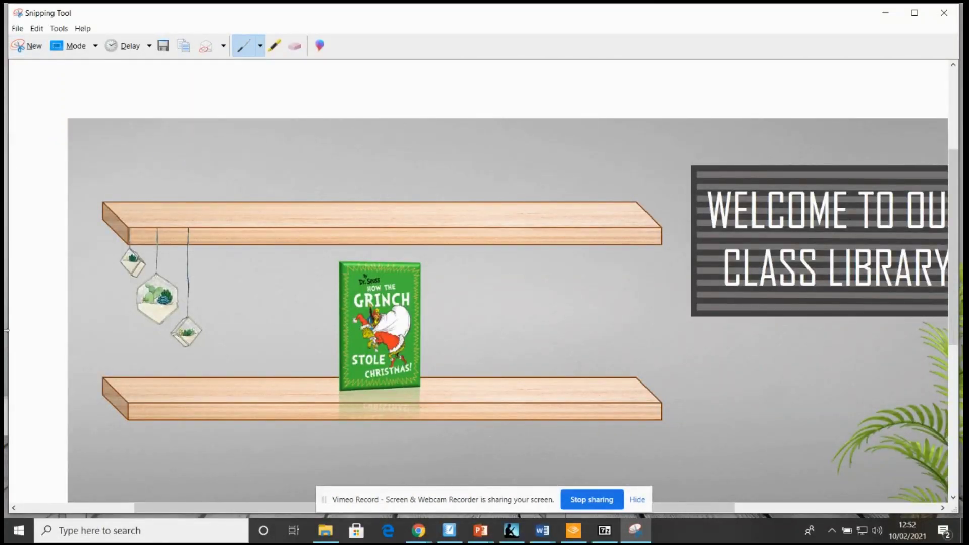
Step: Save the snip as 'Virtual Library Demo' PNG in the Desktop folder
left_click(168, 52)
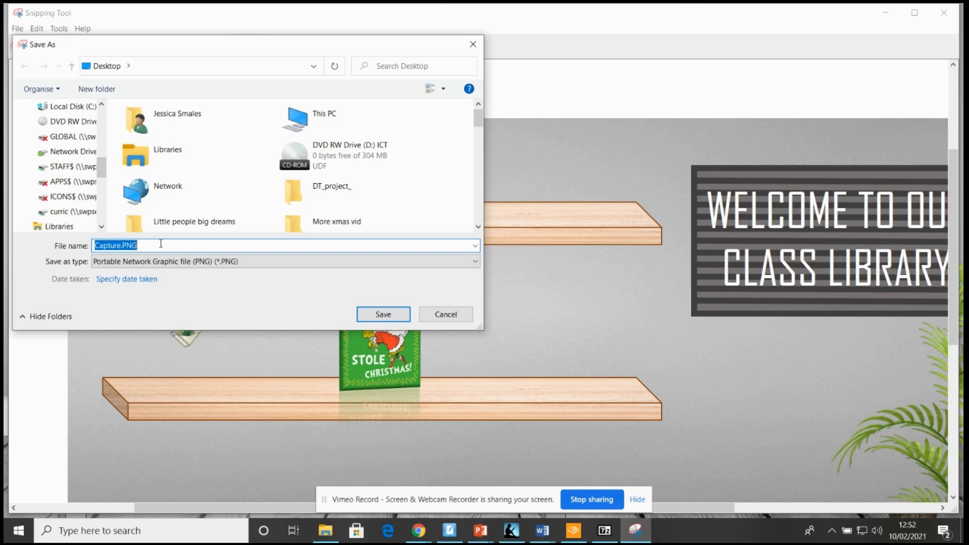
type("Virtual Libra")
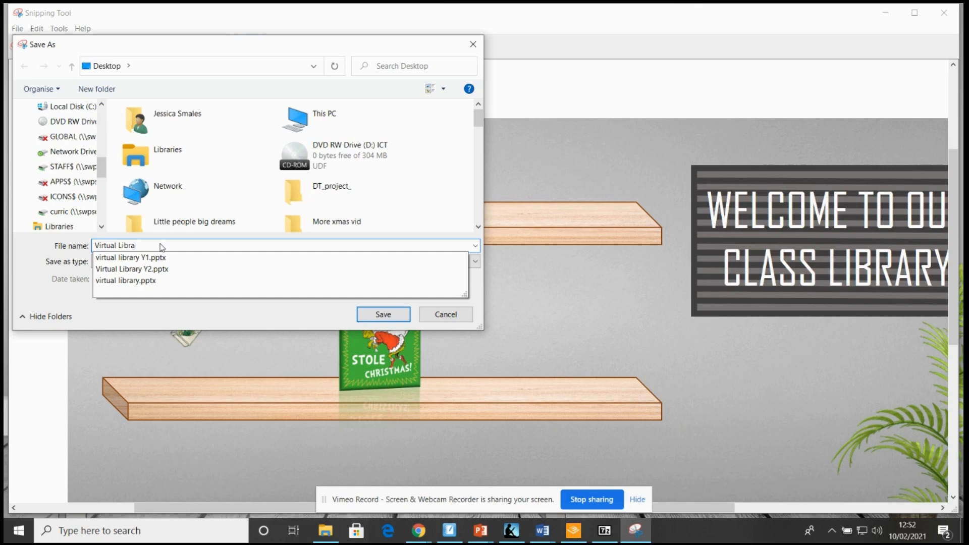
type("ry Demo")
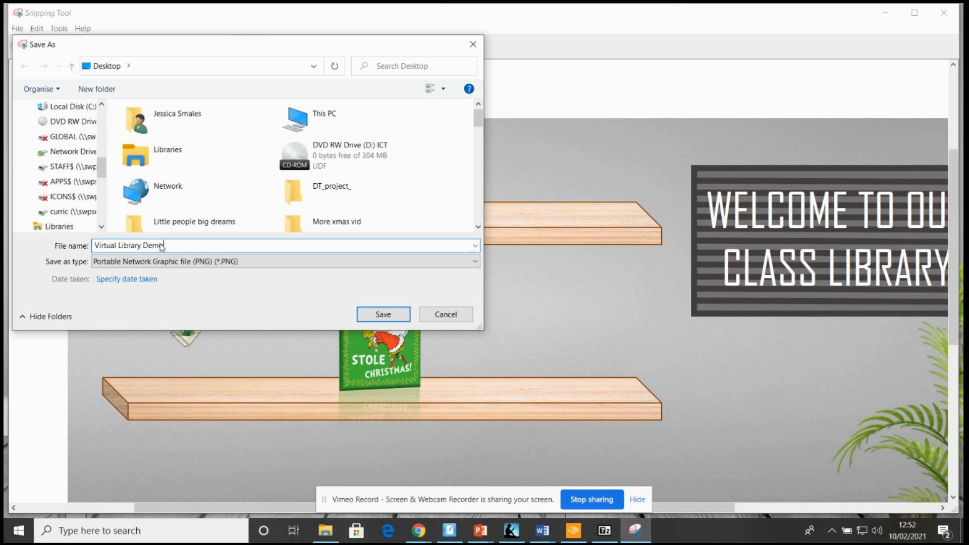
left_click(396, 315)
mouse_move(419, 531)
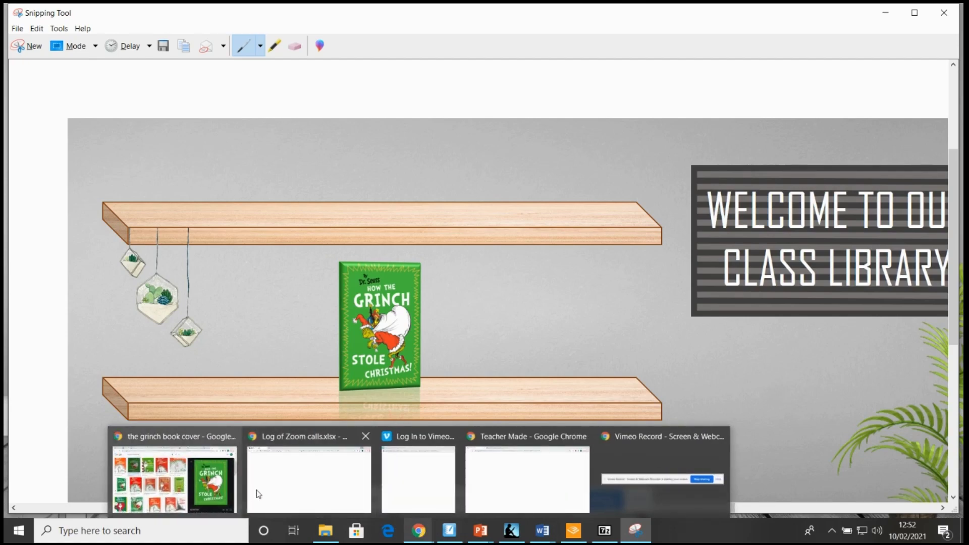
Step: Return to the Y2 Virtual Library ThingLink tab in Chrome and close that scene
left_click(206, 483)
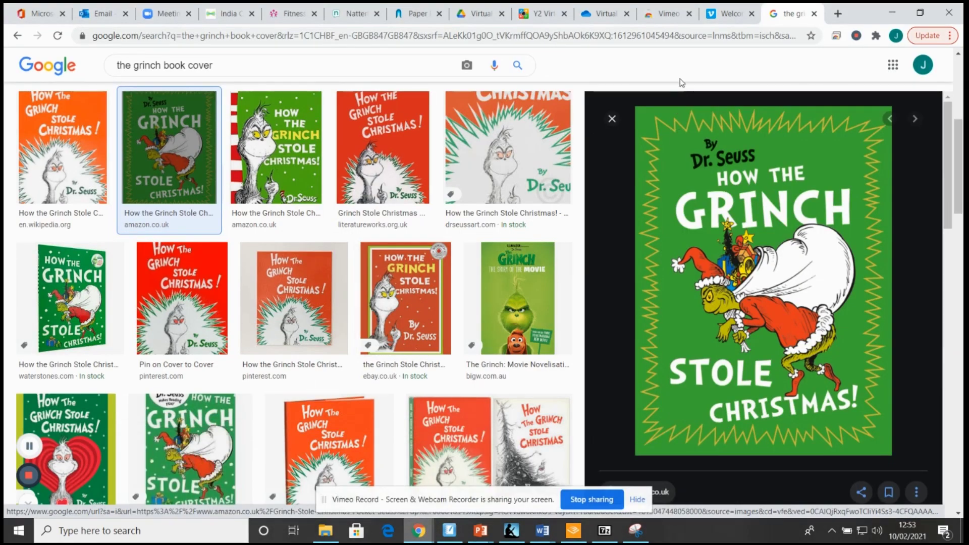
left_click(543, 14)
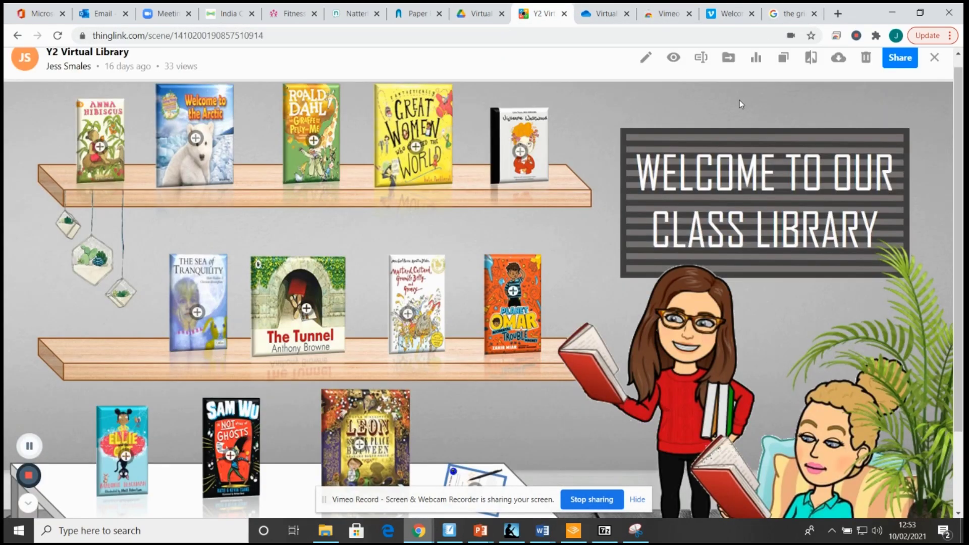
left_click(943, 67)
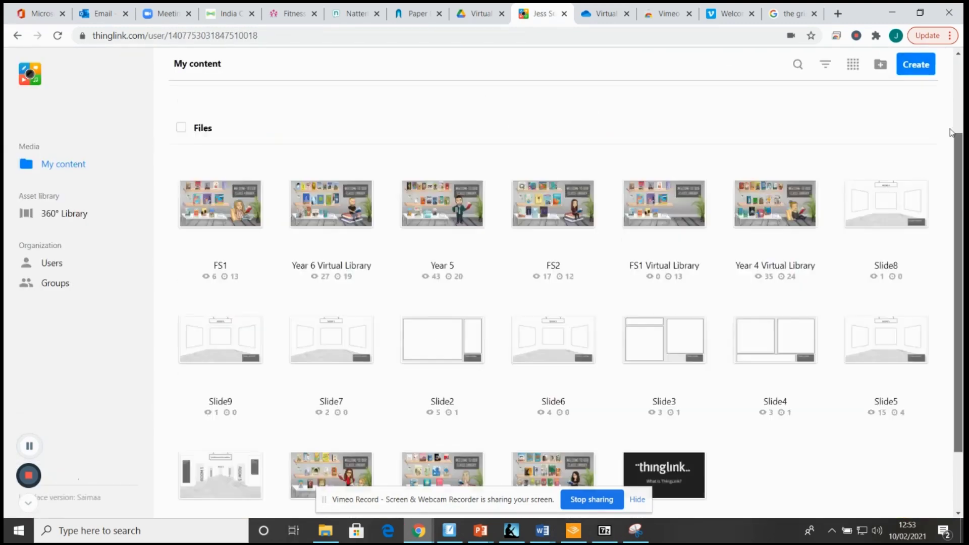
left_click_drag(950, 132, 947, 50)
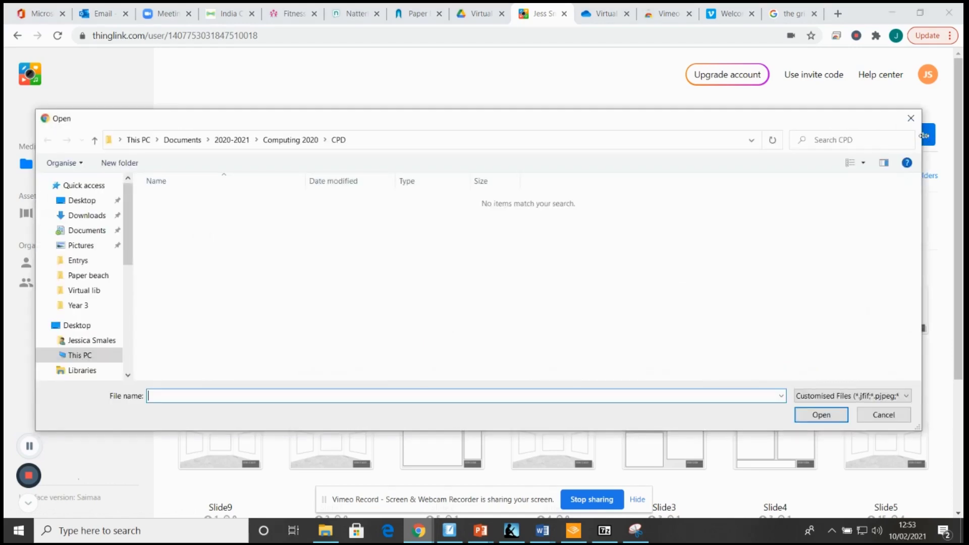
Step: Pick Virtual Library Demo.PNG from the Desktop folder and upload it as a new scene
left_click(87, 204)
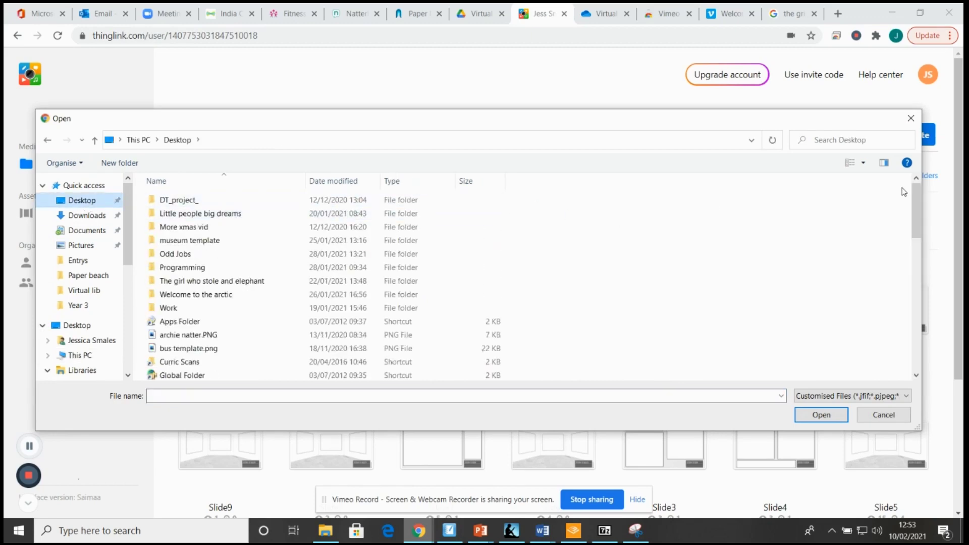
left_click_drag(916, 216, 928, 352)
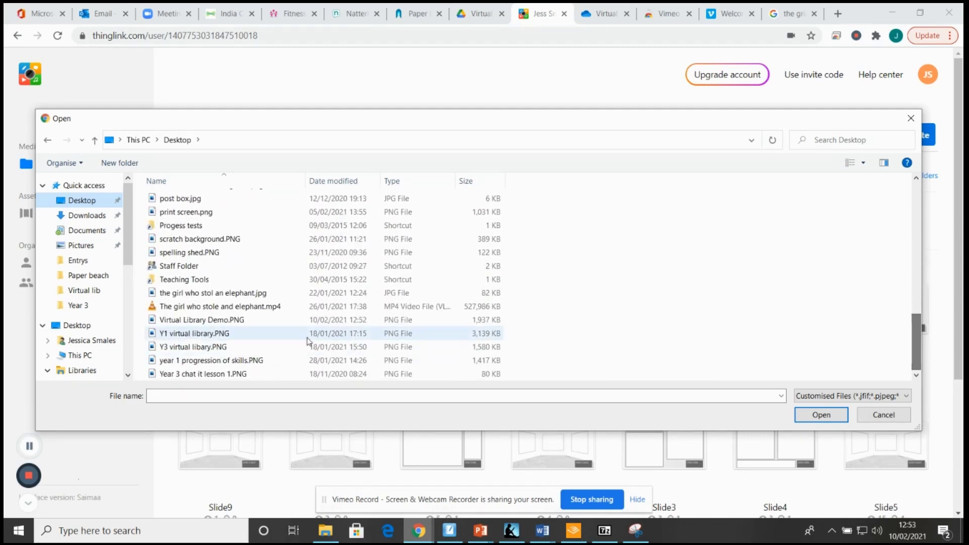
left_click(257, 319)
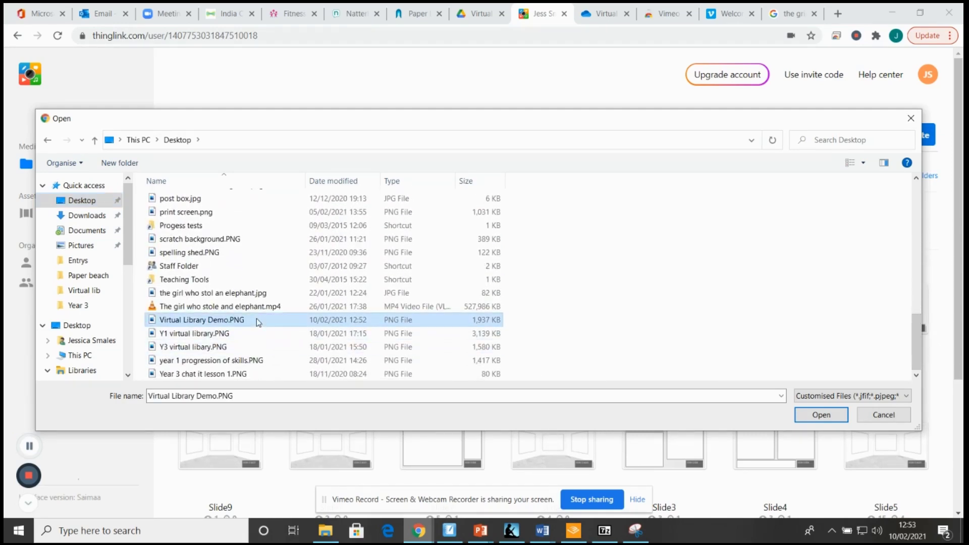
left_click(831, 414)
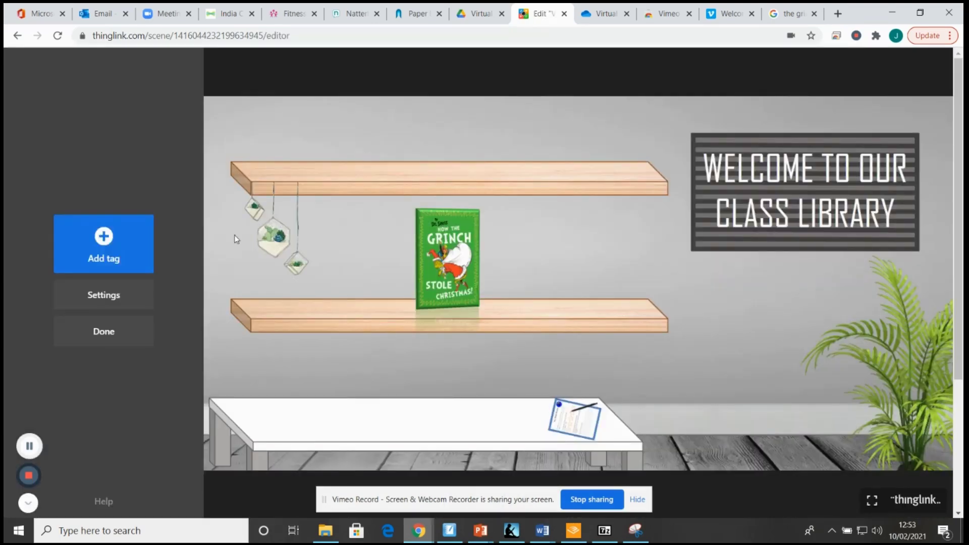
Step: Place a tag on the Grinch book set to embed content from a website
left_click(106, 247)
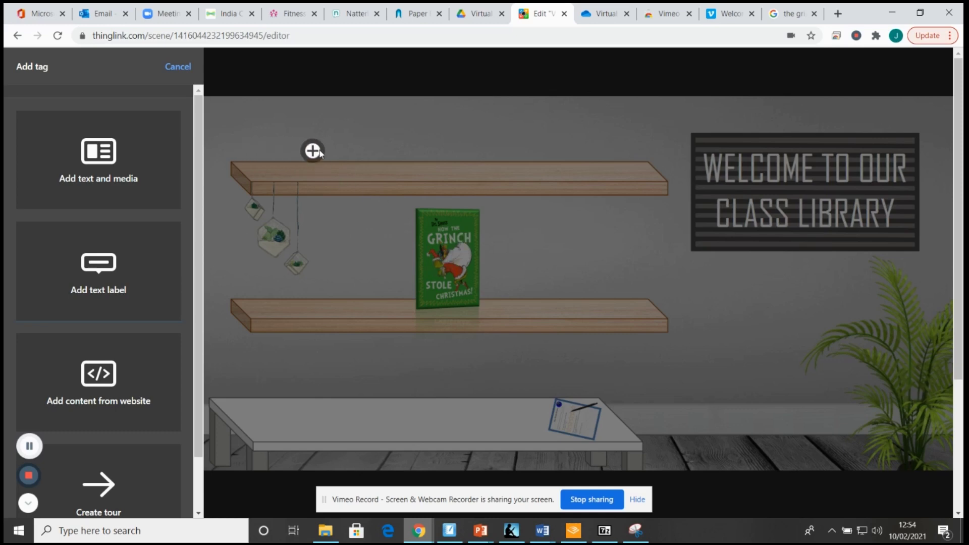
left_click(452, 258)
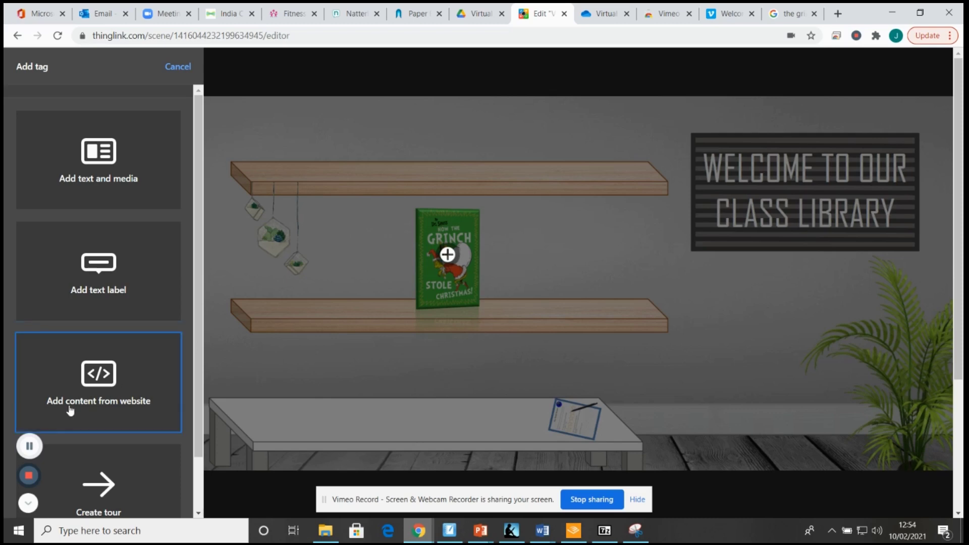
left_click(99, 378)
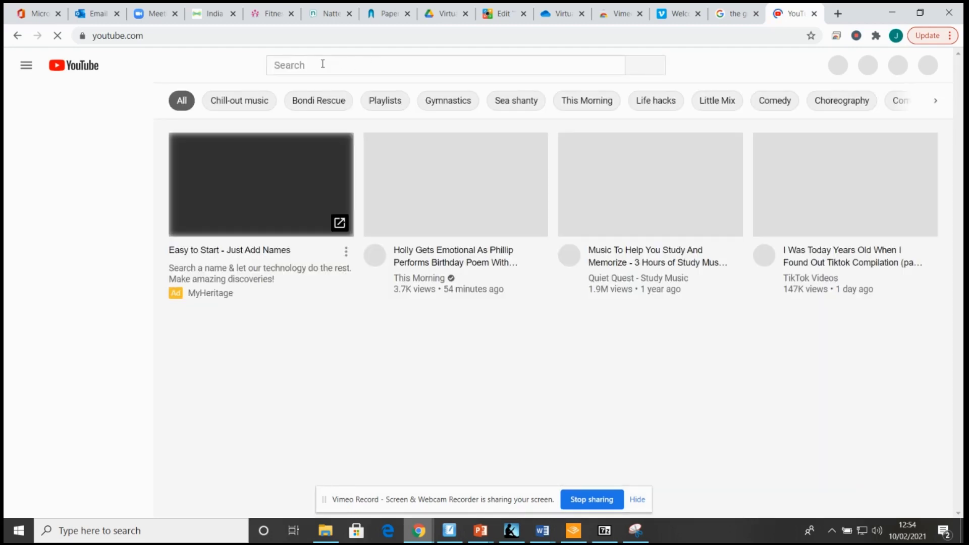
Step: Search YouTube for 'the grinch book story'
left_click(300, 67)
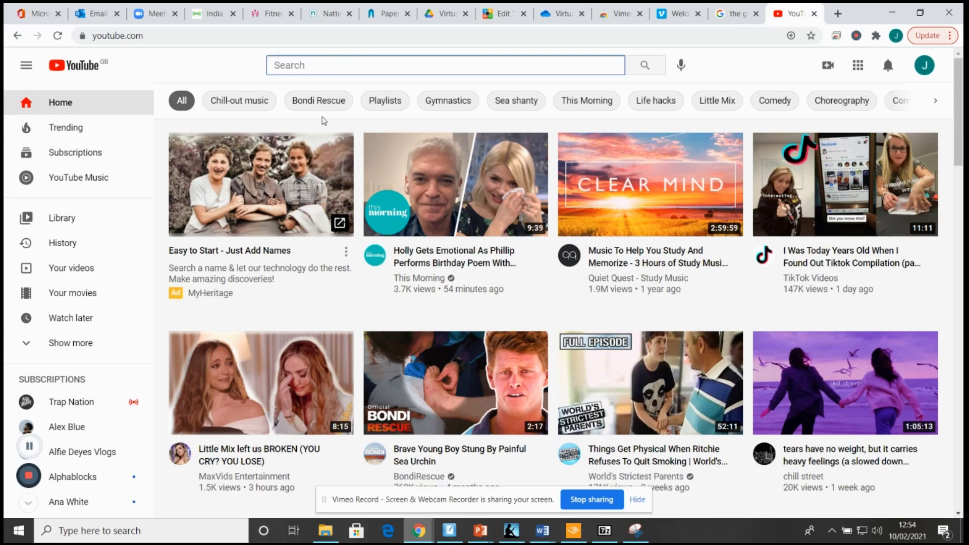
type("the grinch")
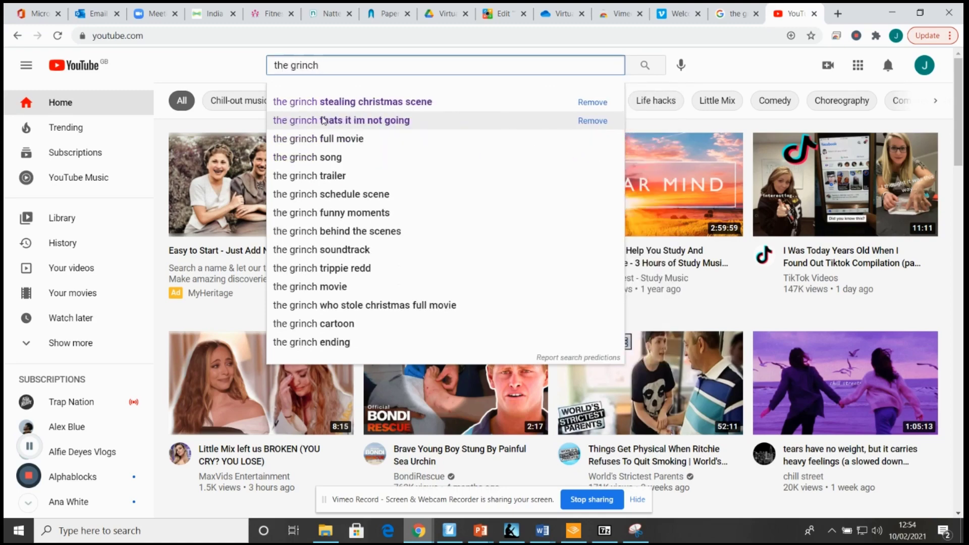
type(" book story")
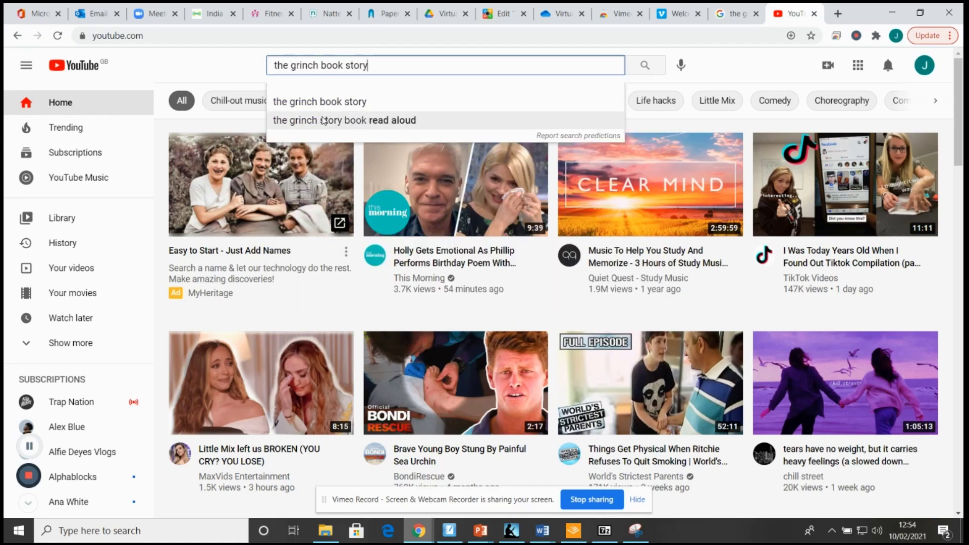
key("Return")
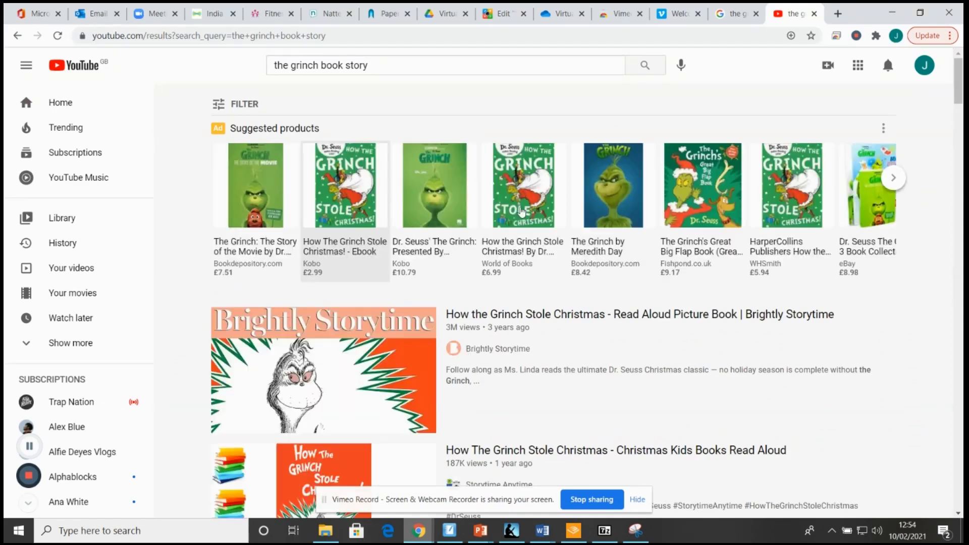
Step: Mute and pause the Grinch read-aloud video, then select its web address for copying
mouse_move(336, 359)
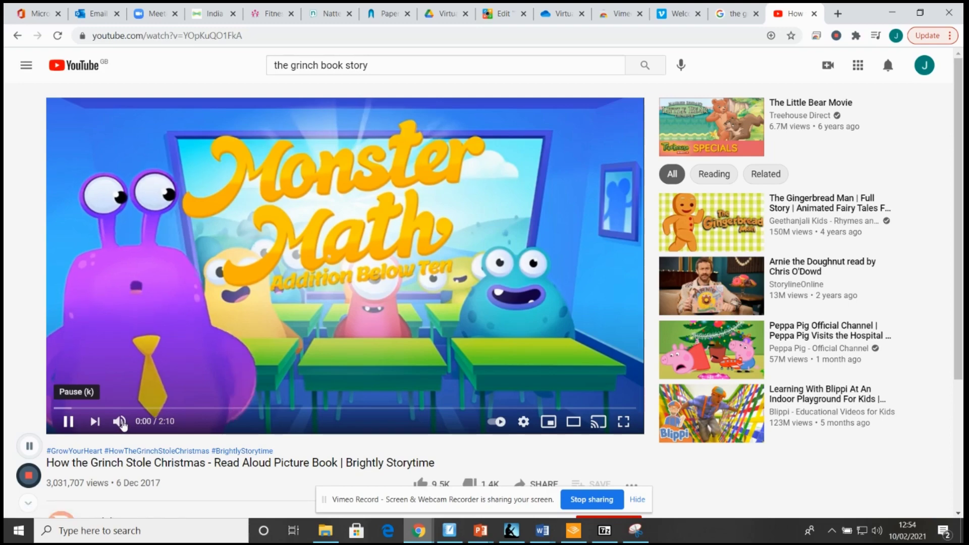
left_click(118, 424)
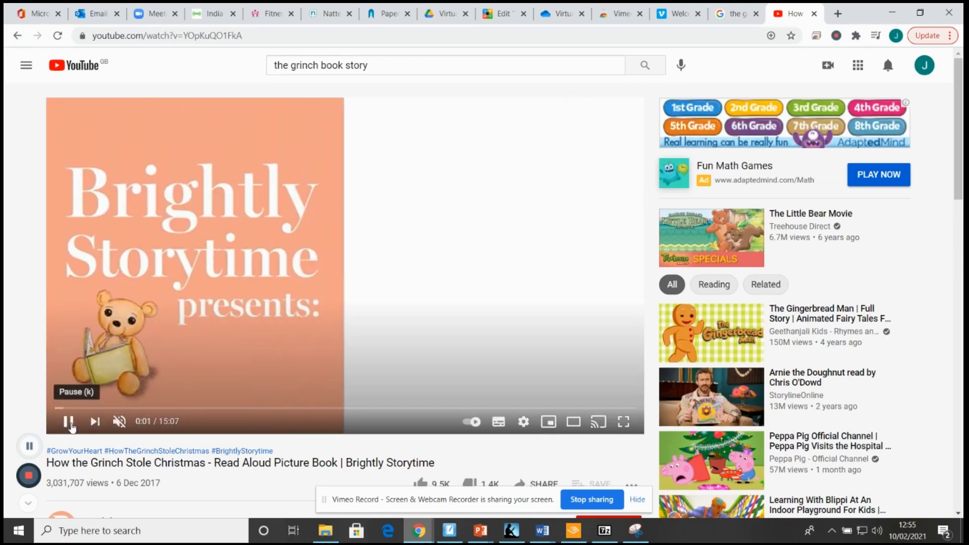
left_click(70, 424)
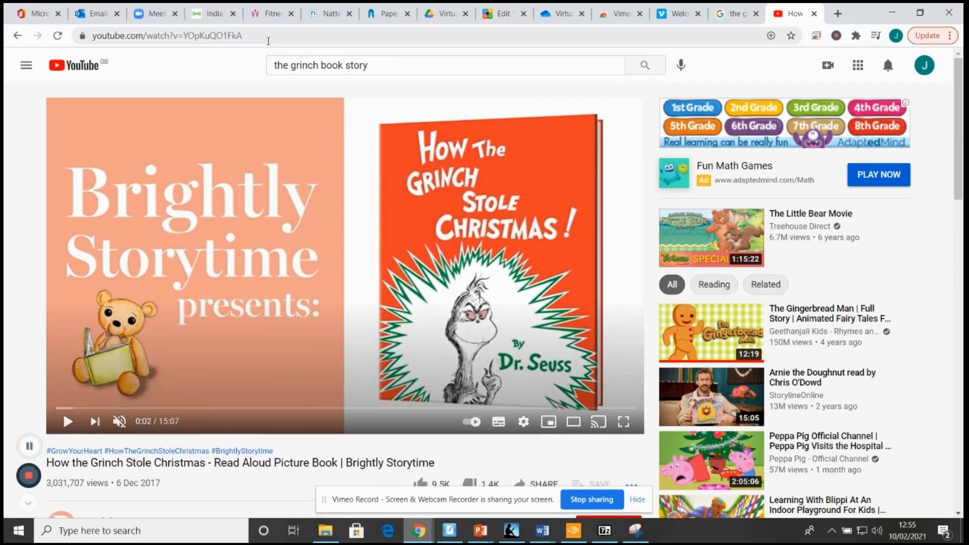
left_click(259, 37)
key("ctrl+c")
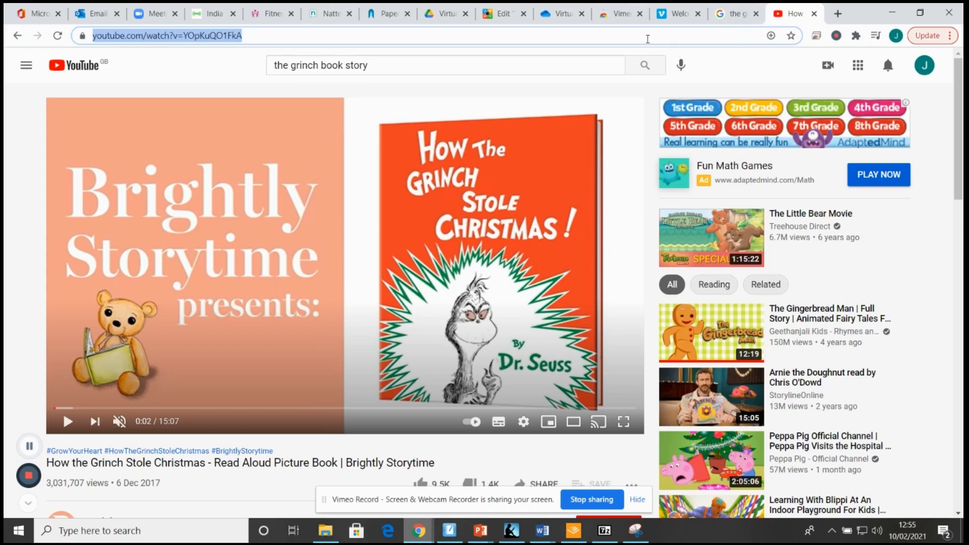
Step: Paste the YouTube read-aloud link into the Grinch tag's embed field and finish the tag
left_click(503, 15)
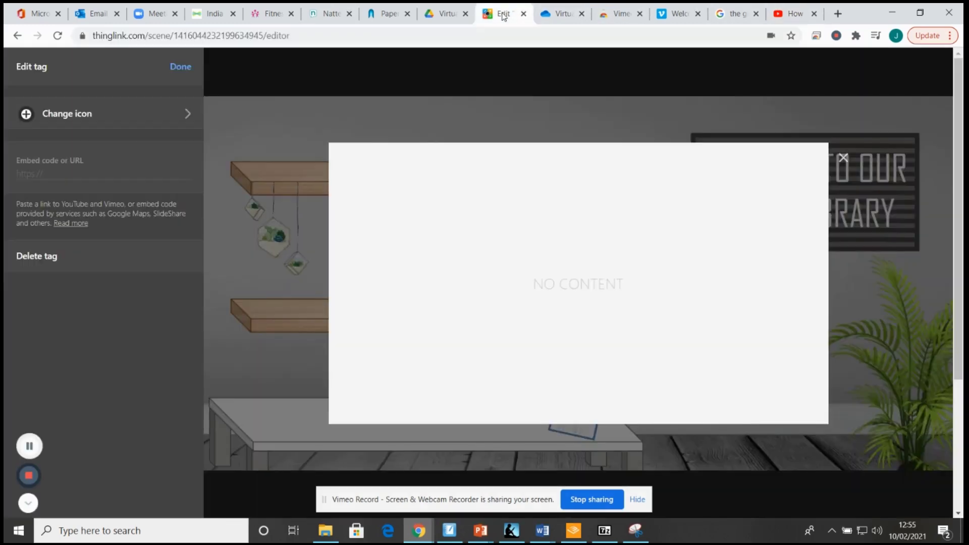
left_click(67, 175)
key("ctrl+v")
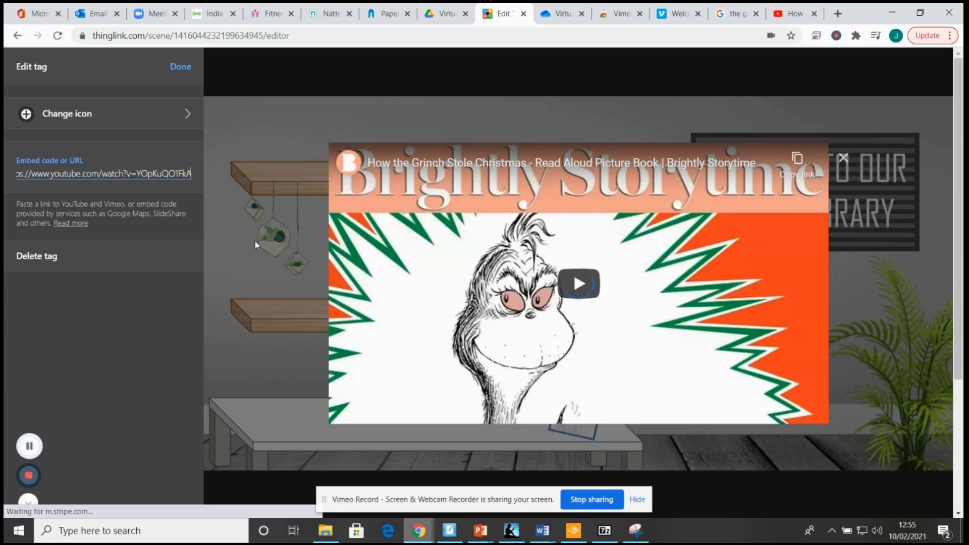
left_click(185, 69)
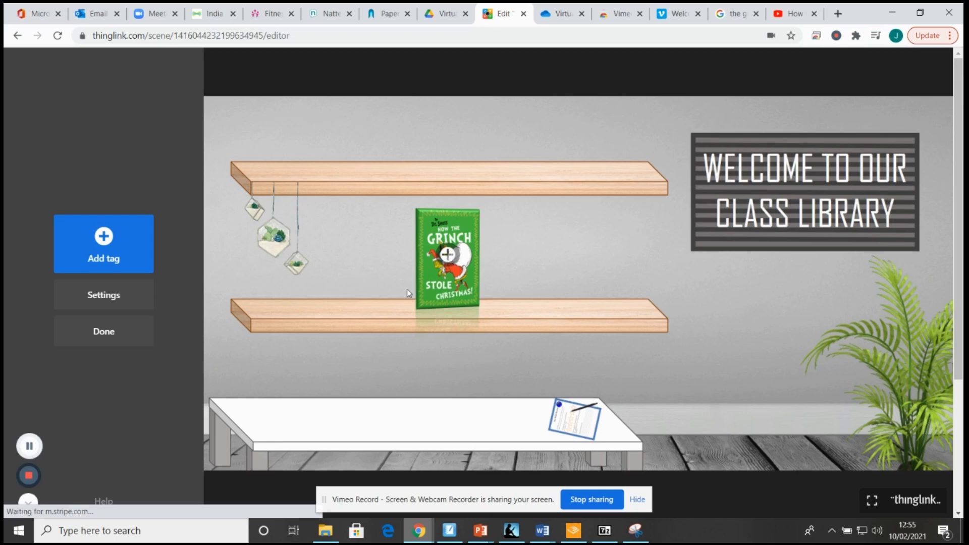
Step: Exit the editor and save the Virtual Library Demo scene's privacy as Public
left_click(120, 336)
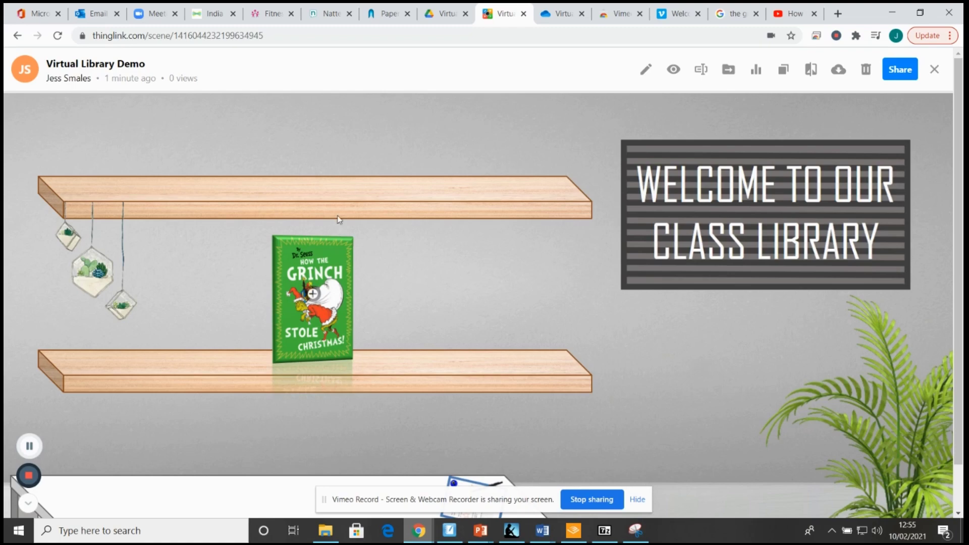
left_click(674, 71)
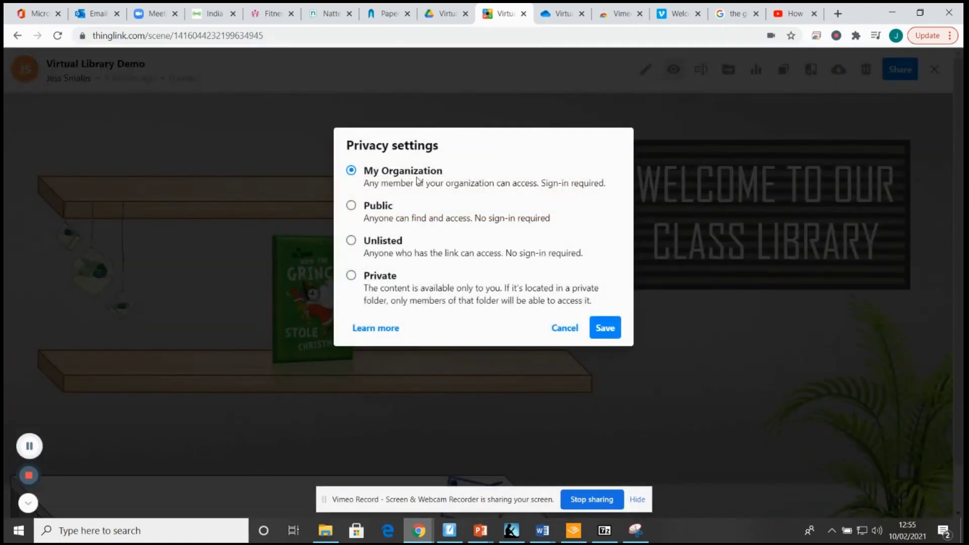
left_click(353, 206)
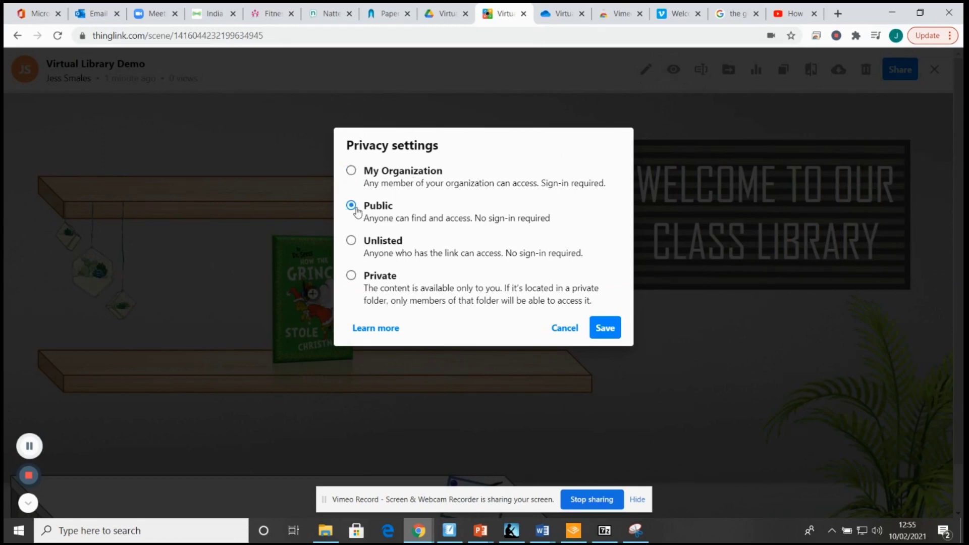
left_click(605, 328)
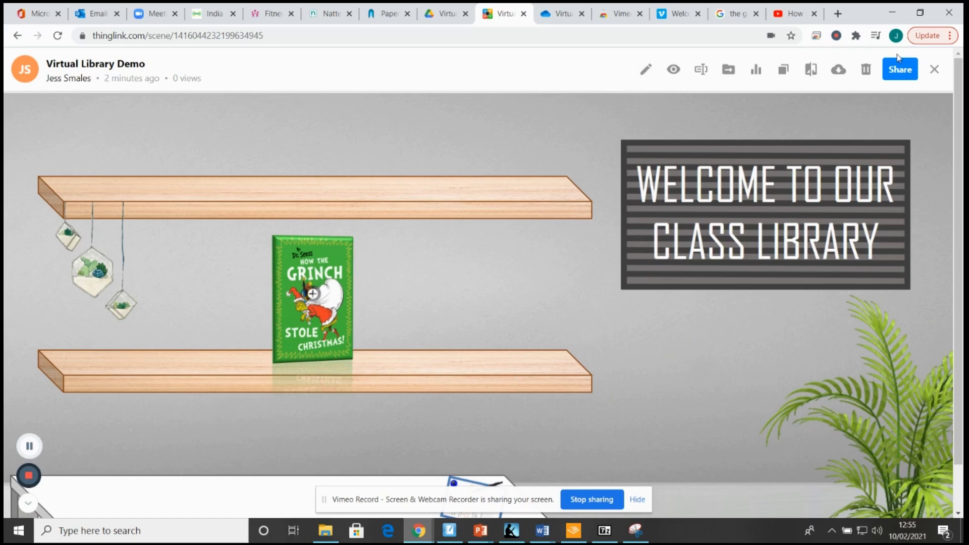
Step: Copy the scene's shareable link from the Share link tab of the Share dialog
left_click(902, 73)
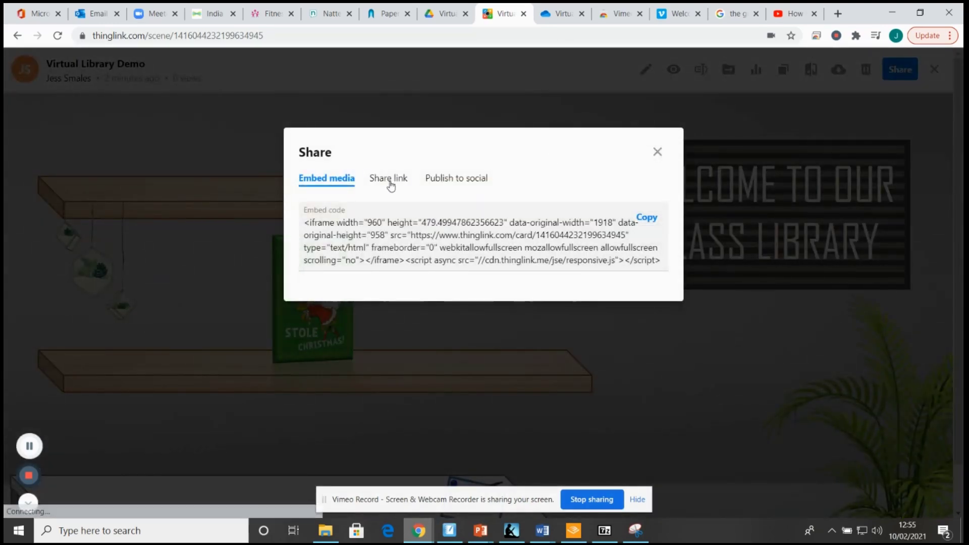
left_click(391, 185)
left_click_drag(563, 221, 232, 226)
left_click(229, 225)
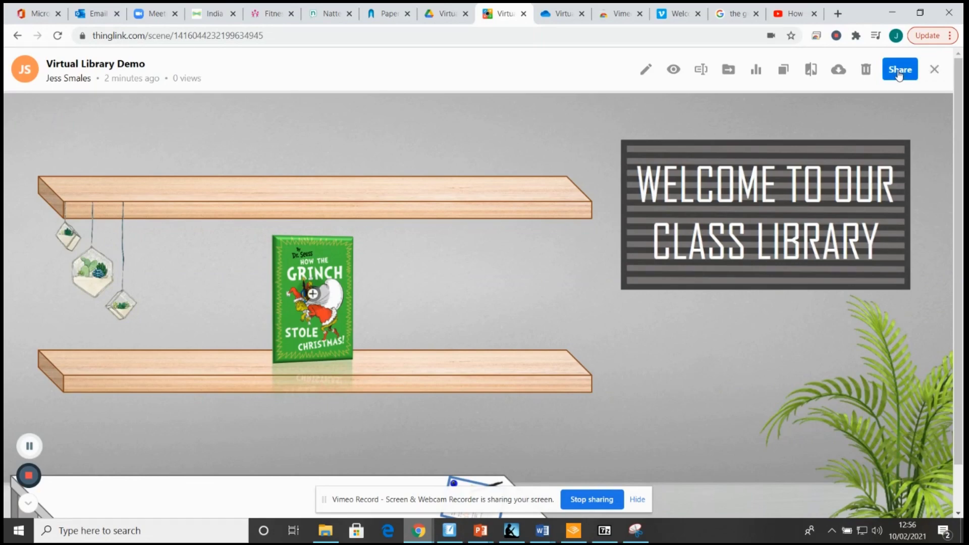
left_click(899, 74)
left_click(389, 183)
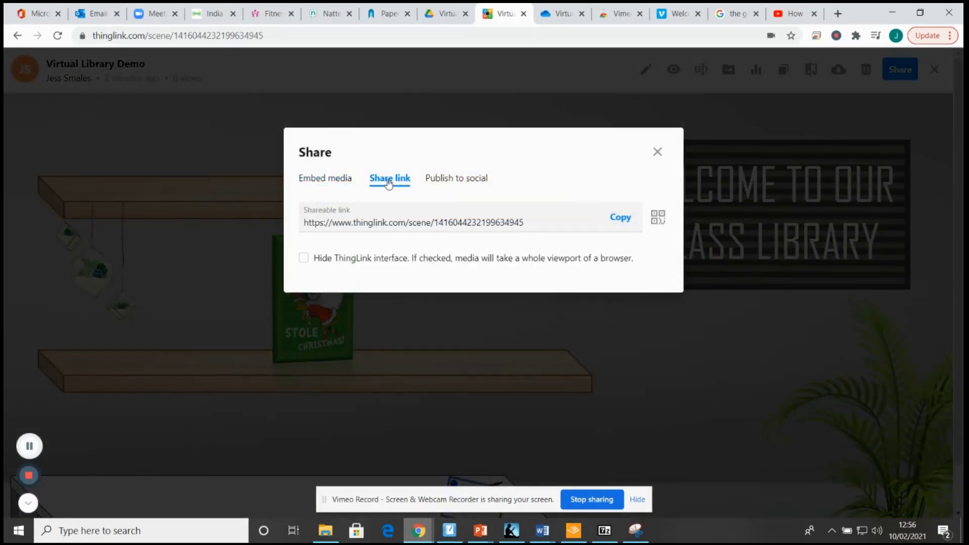
left_click(629, 220)
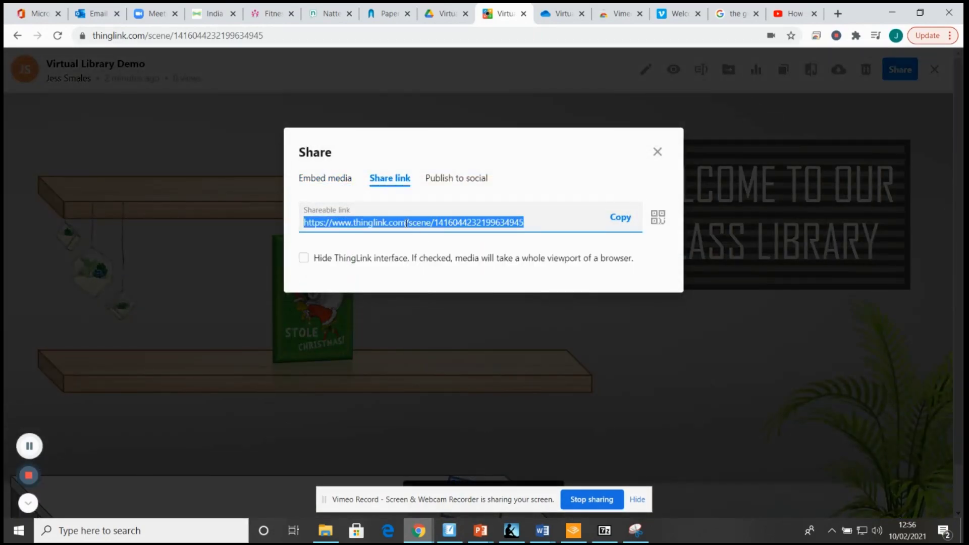